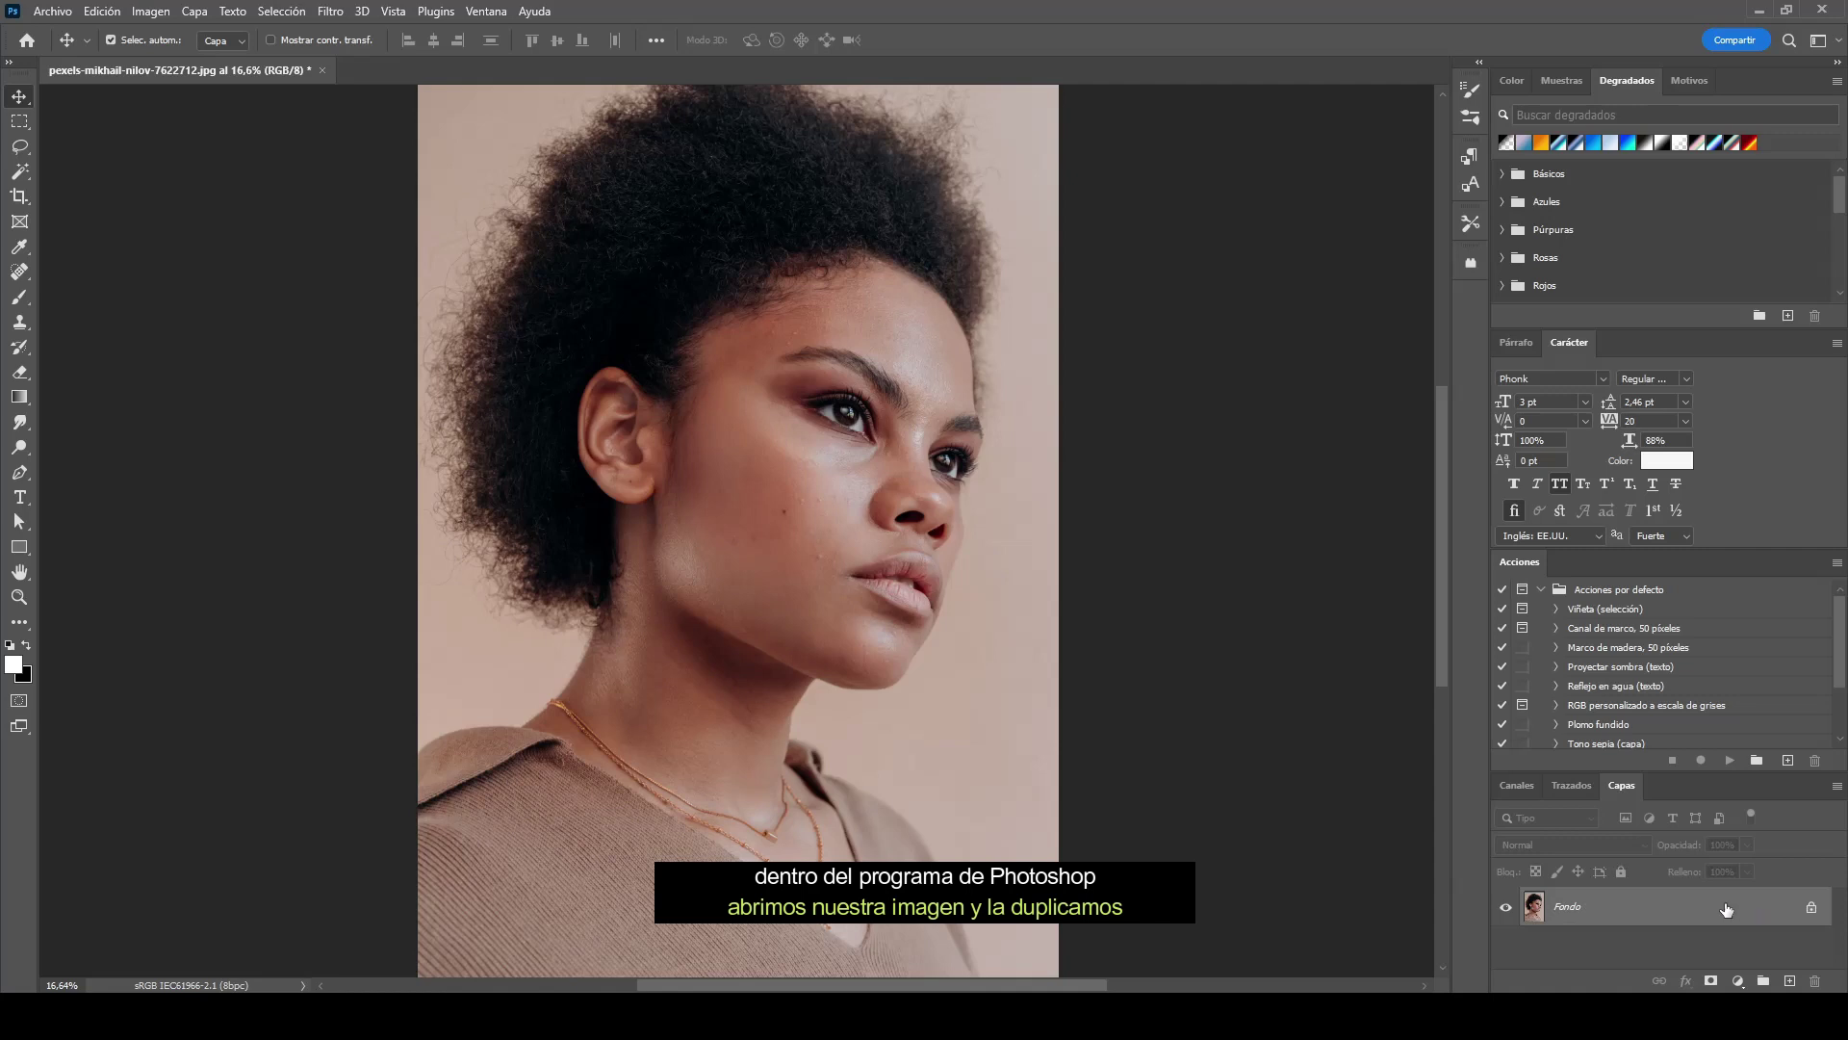
Duplicate the Fondo layer and name the copy modelo.
{"action": "left_click_drag", "start_coordinate": [1719, 905], "coordinate": [1791, 979]}
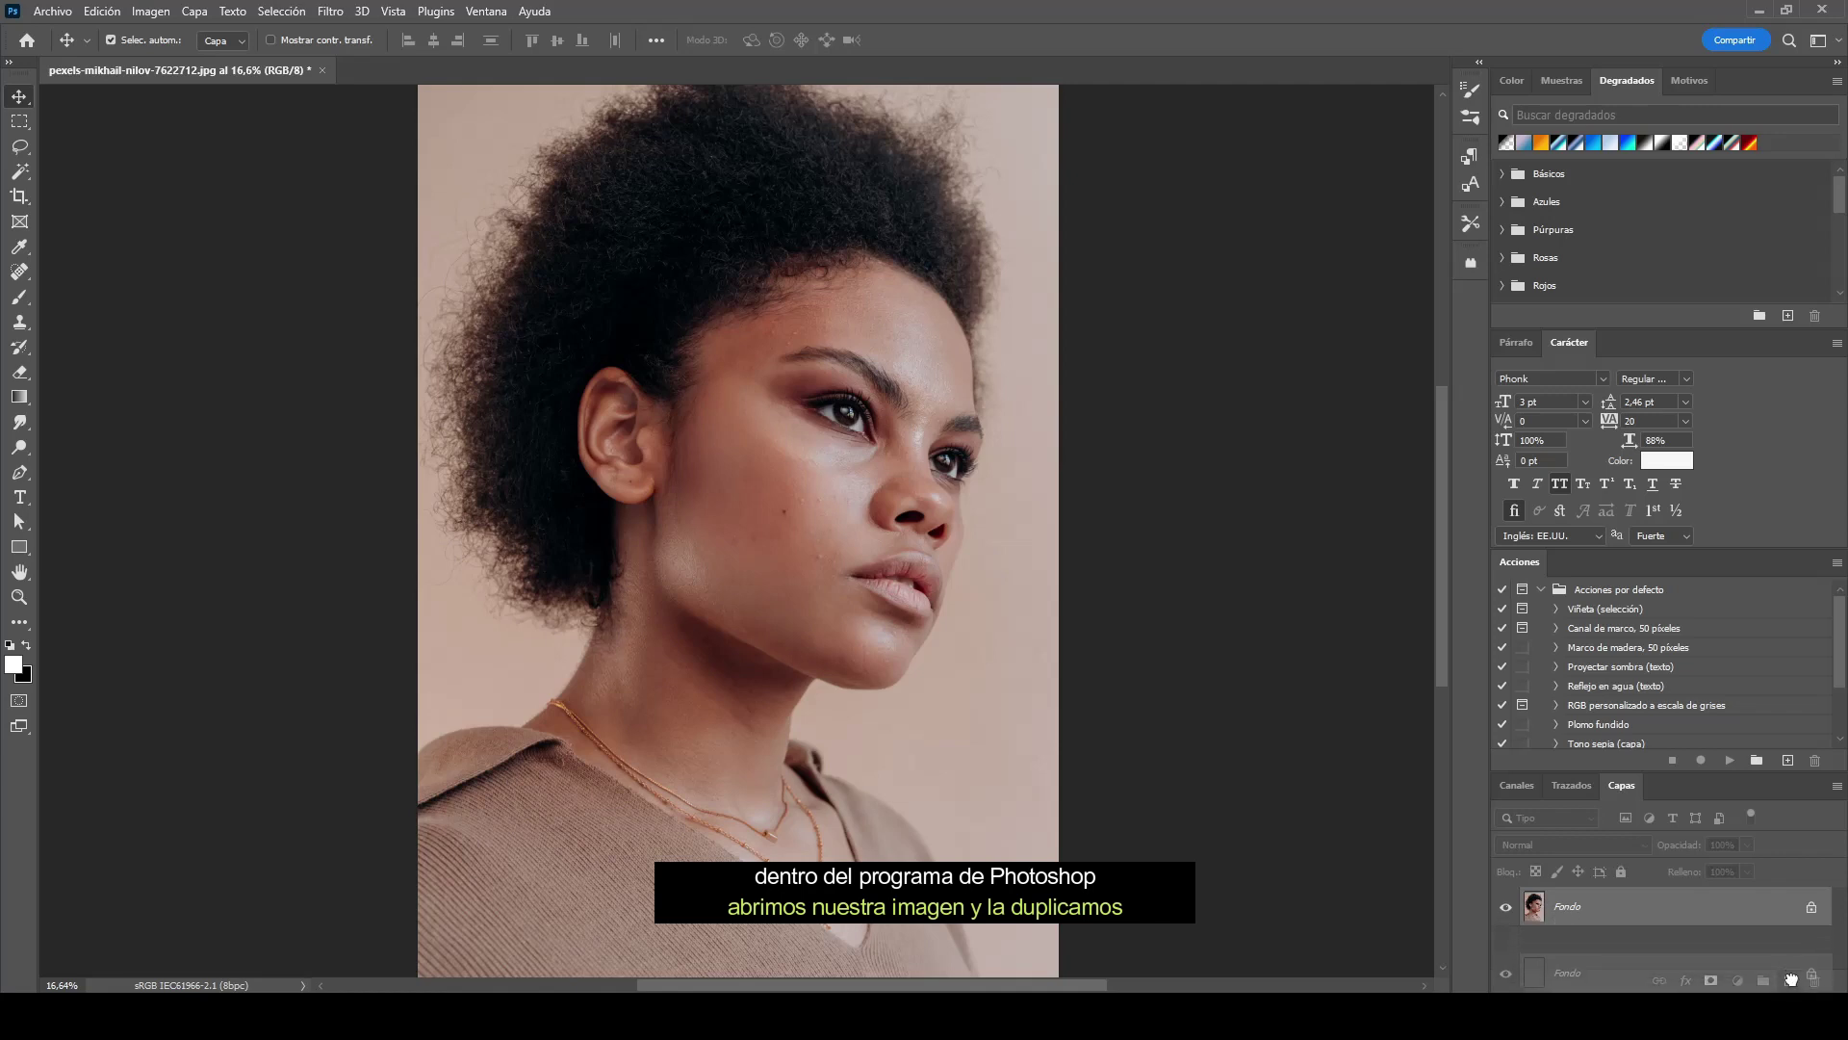
{"action": "left_click_drag", "start_coordinate": [1791, 979], "coordinate": [1791, 979]}
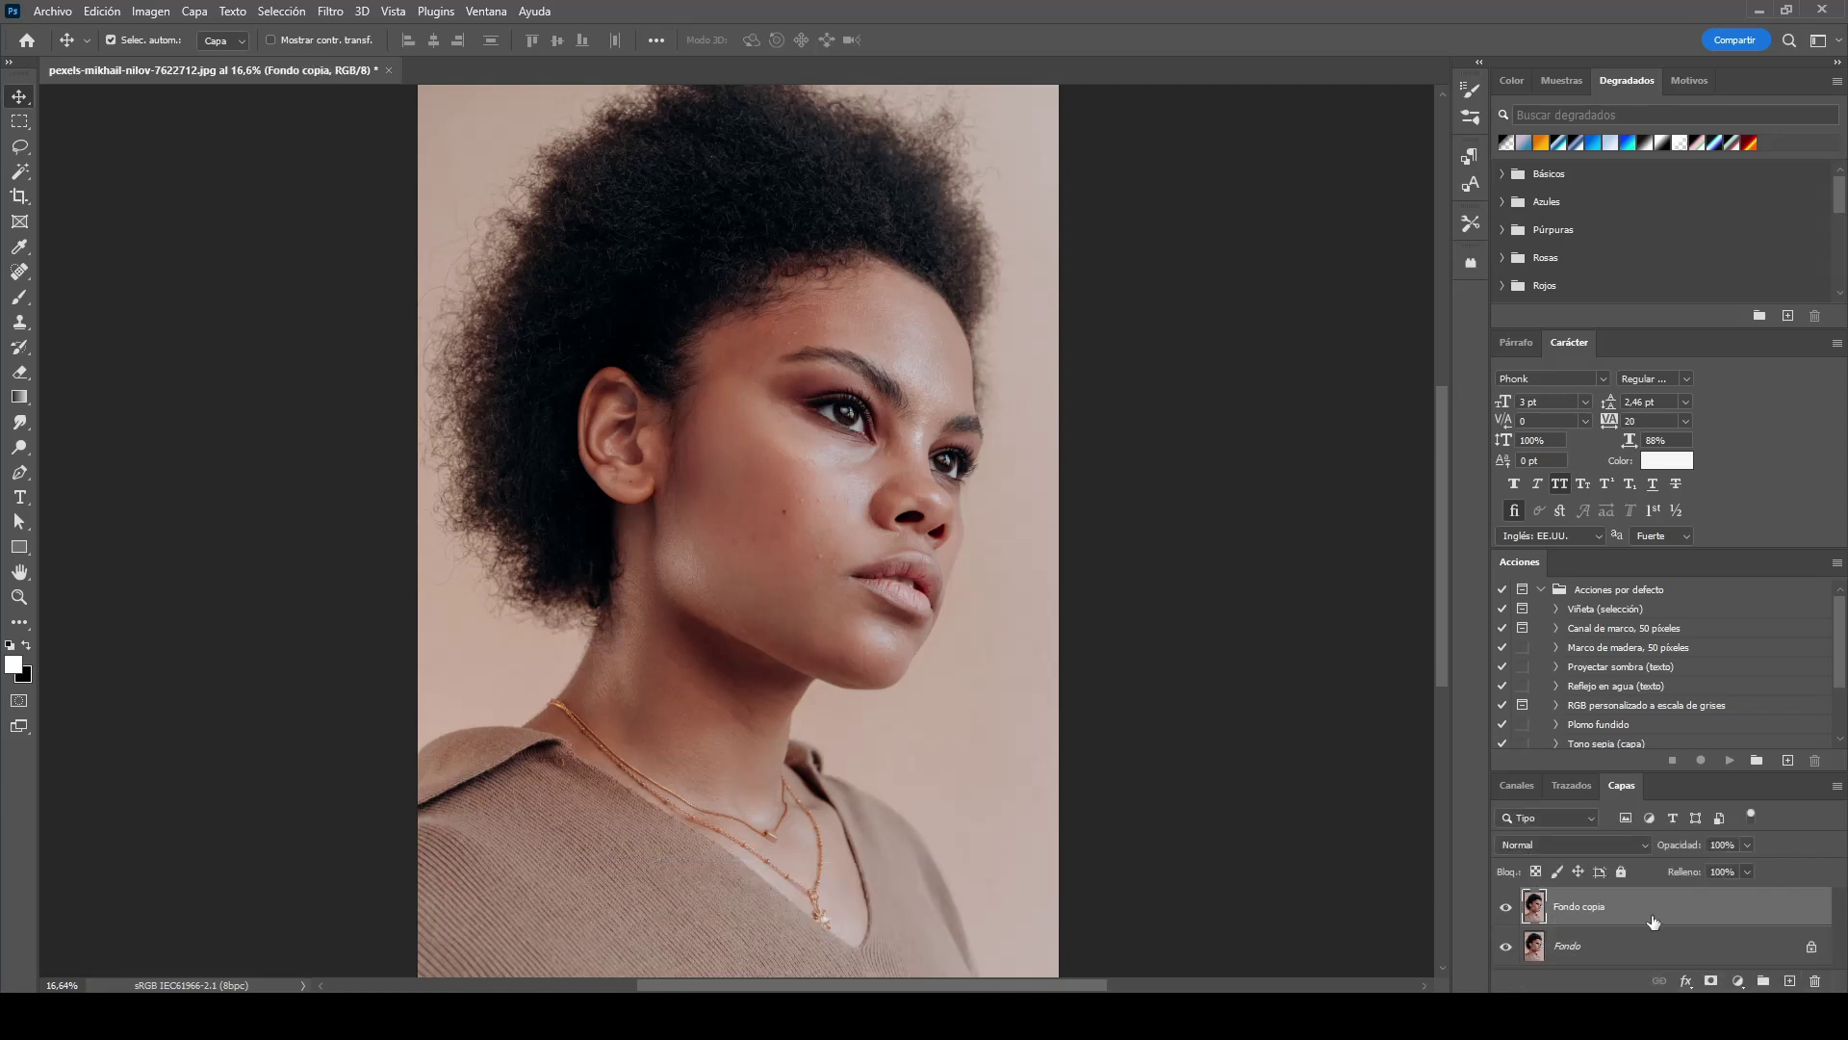
{"action": "double_click", "coordinate": [1577, 904]}
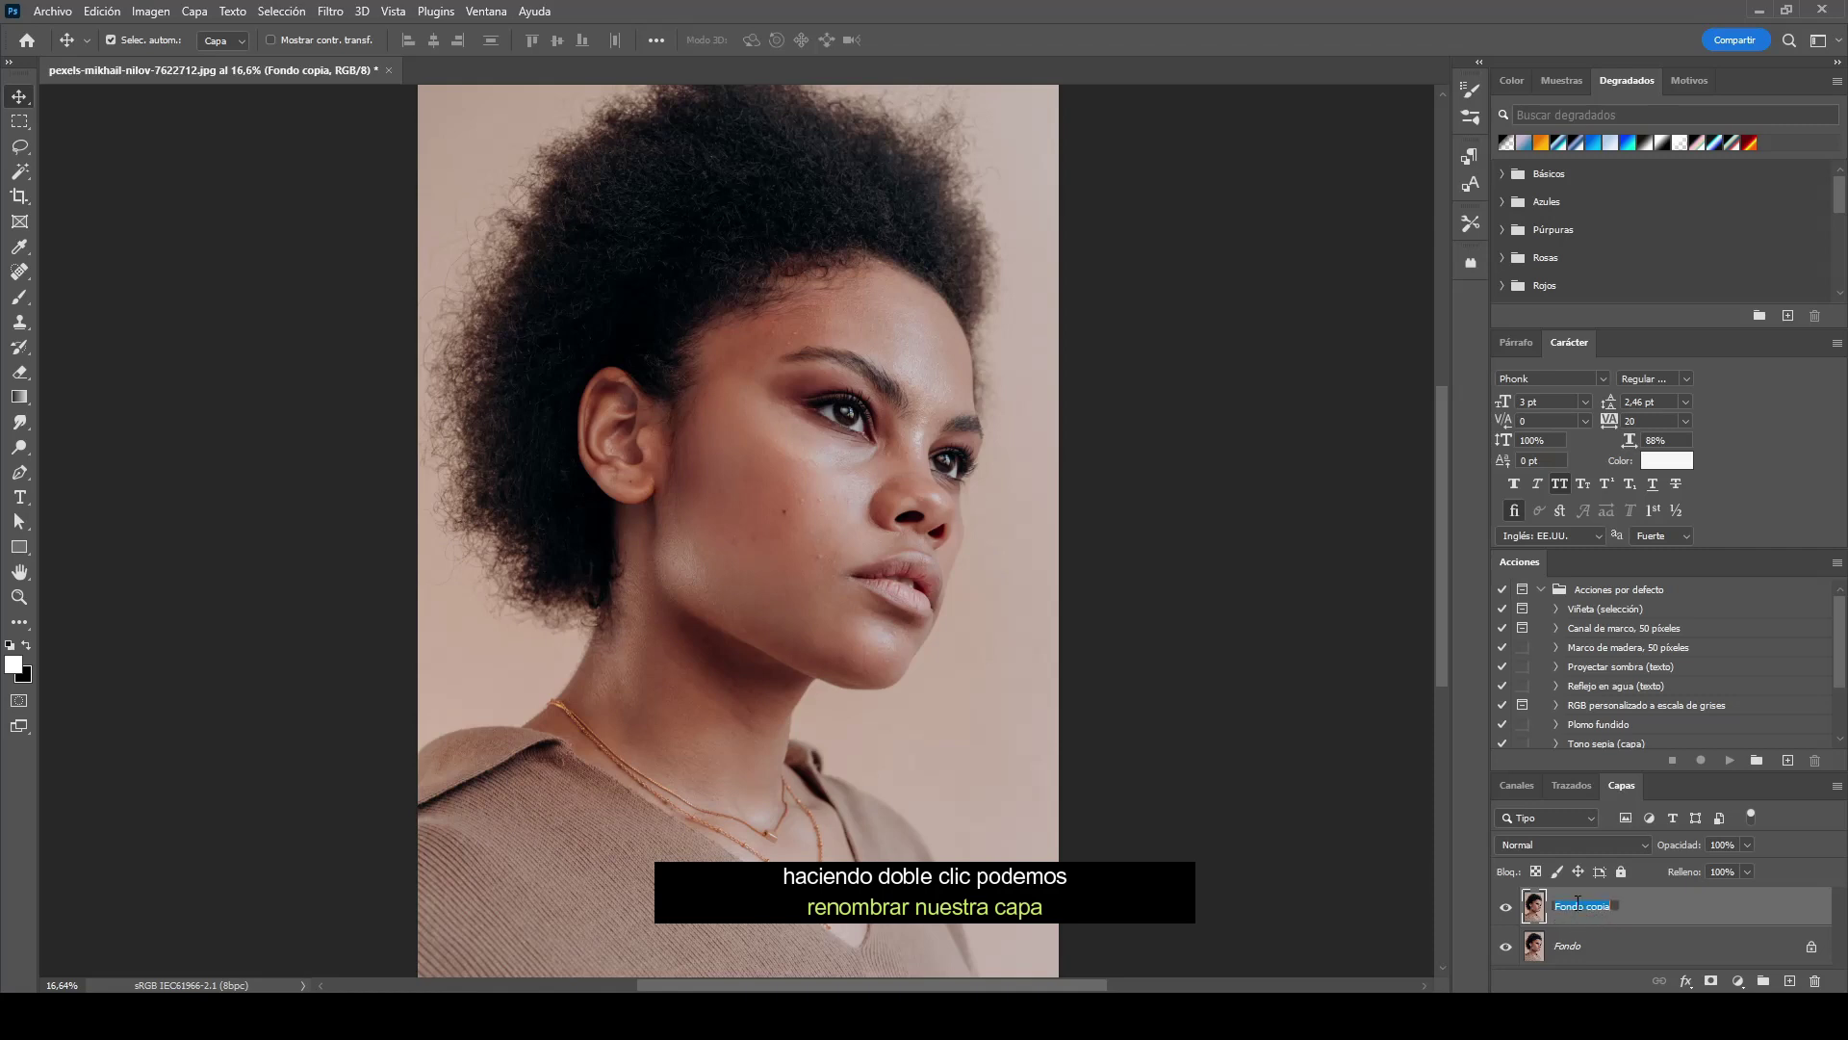
{"action": "type", "text": "modelo"}
{"action": "key", "text": "Return"}
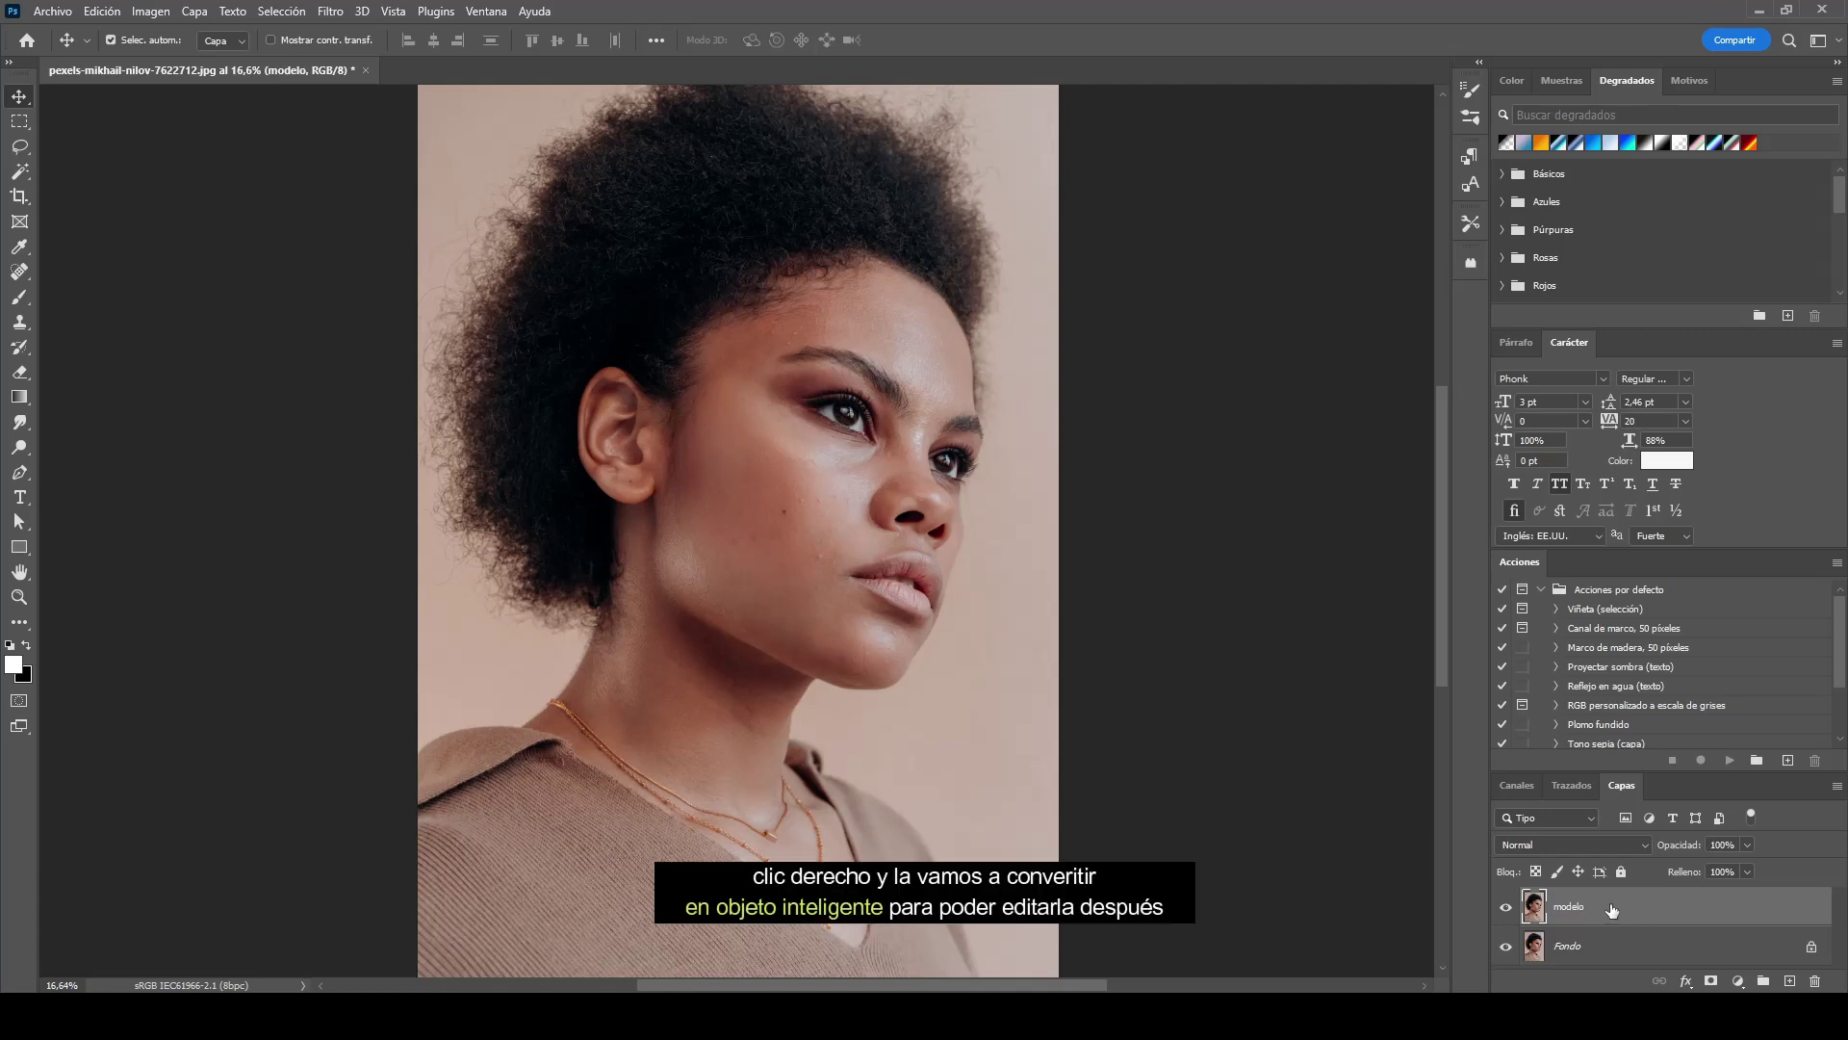
Convert the modelo layer into a smart object and give it the Gris label colour.
{"action": "right_click", "coordinate": [1612, 909]}
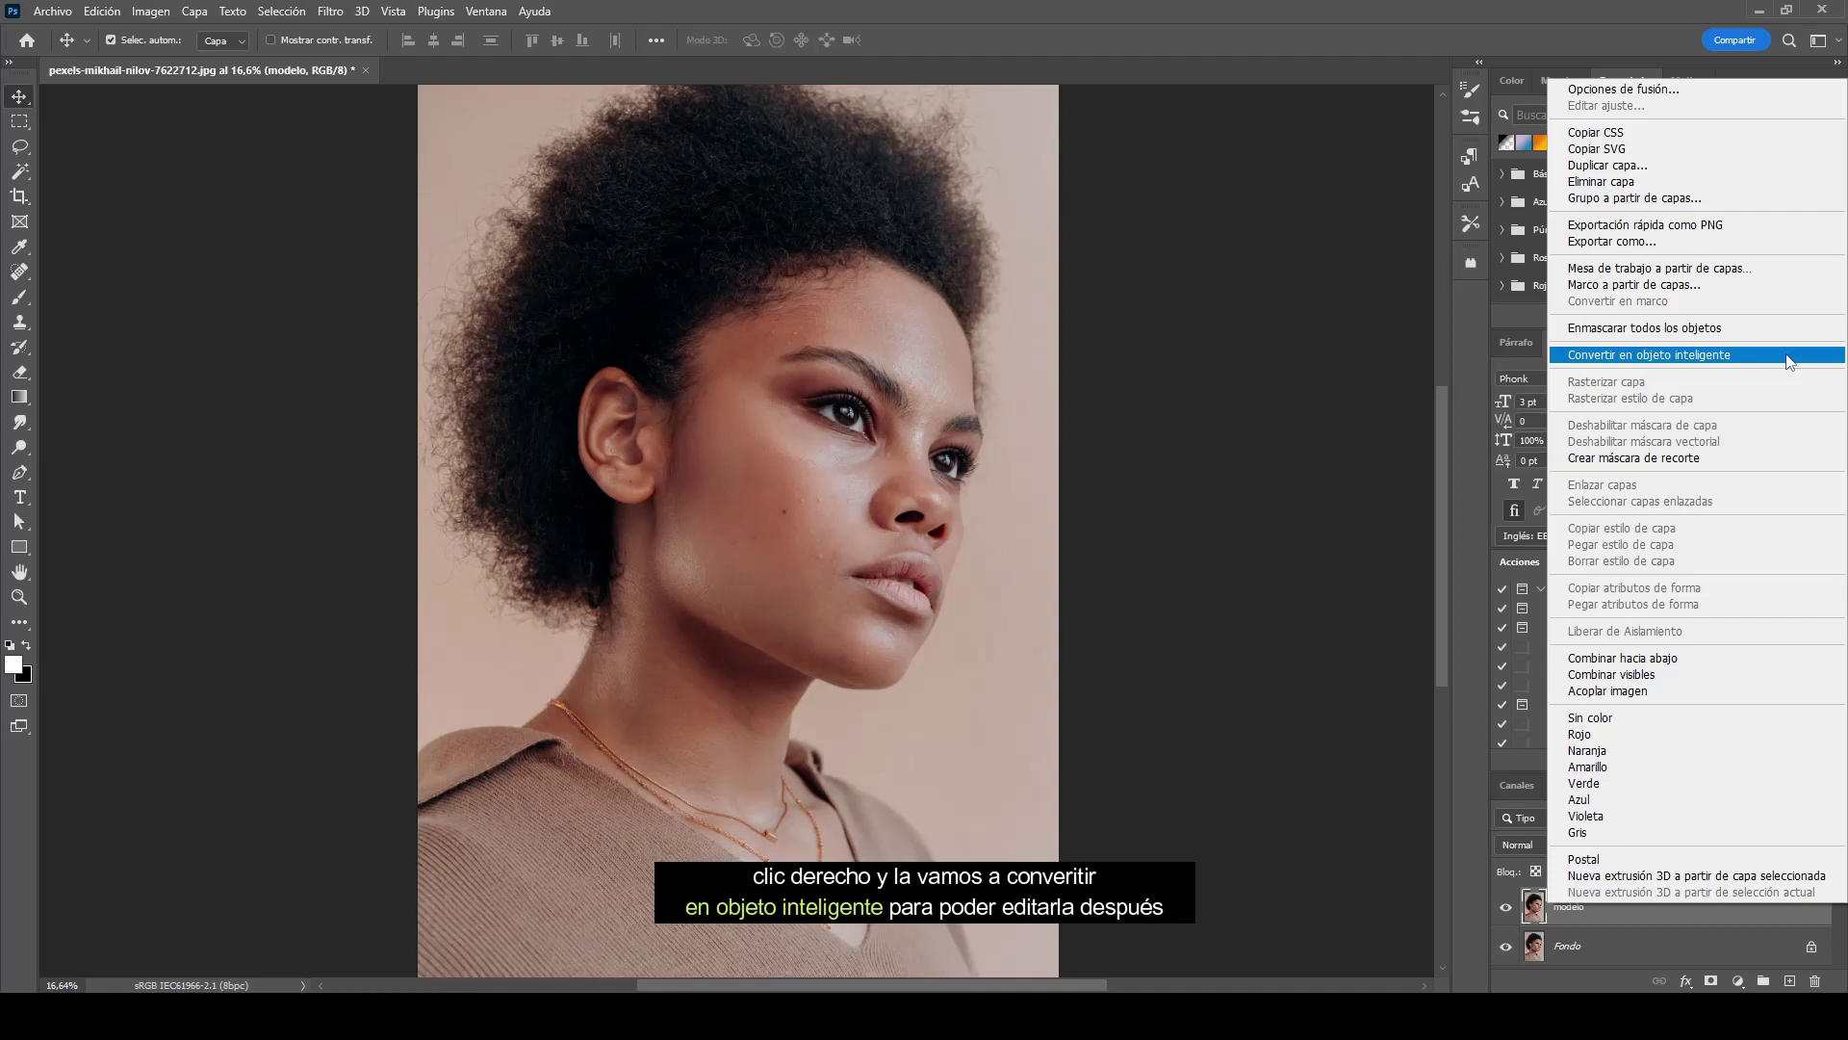
{"action": "left_click", "coordinate": [1787, 359]}
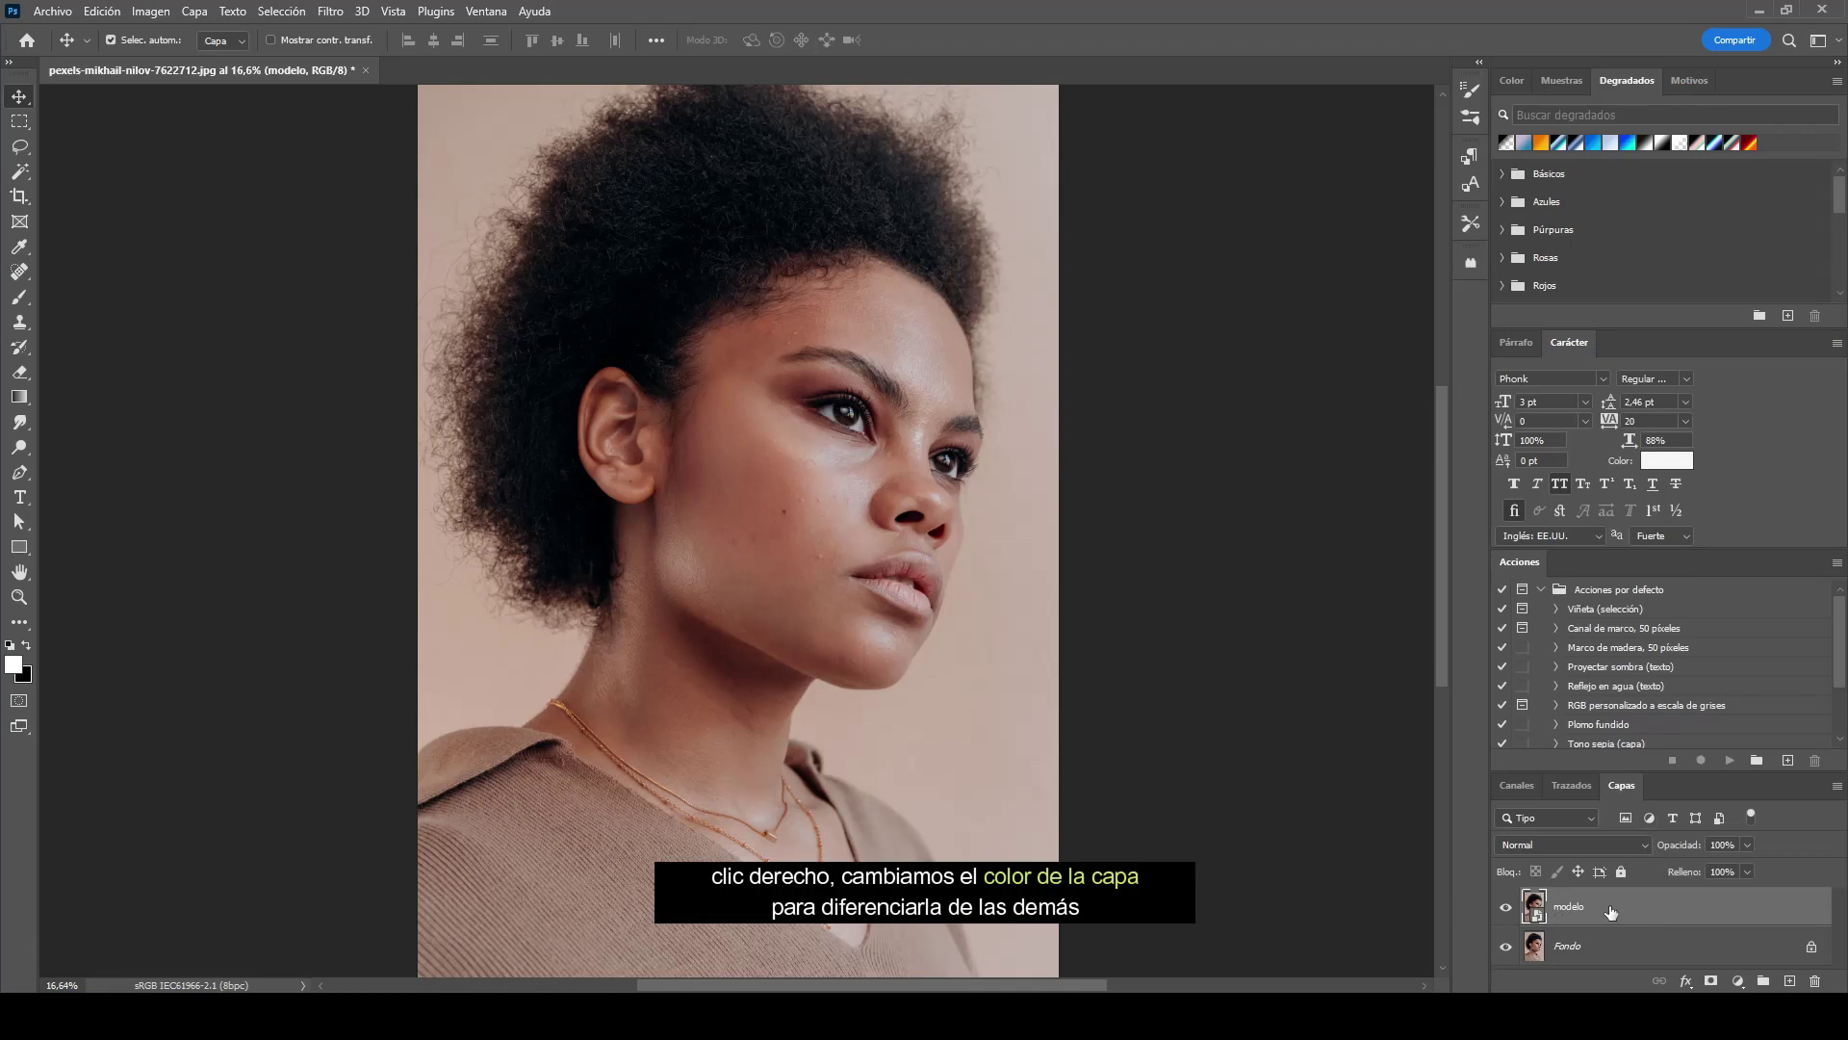
{"action": "right_click", "coordinate": [1646, 913]}
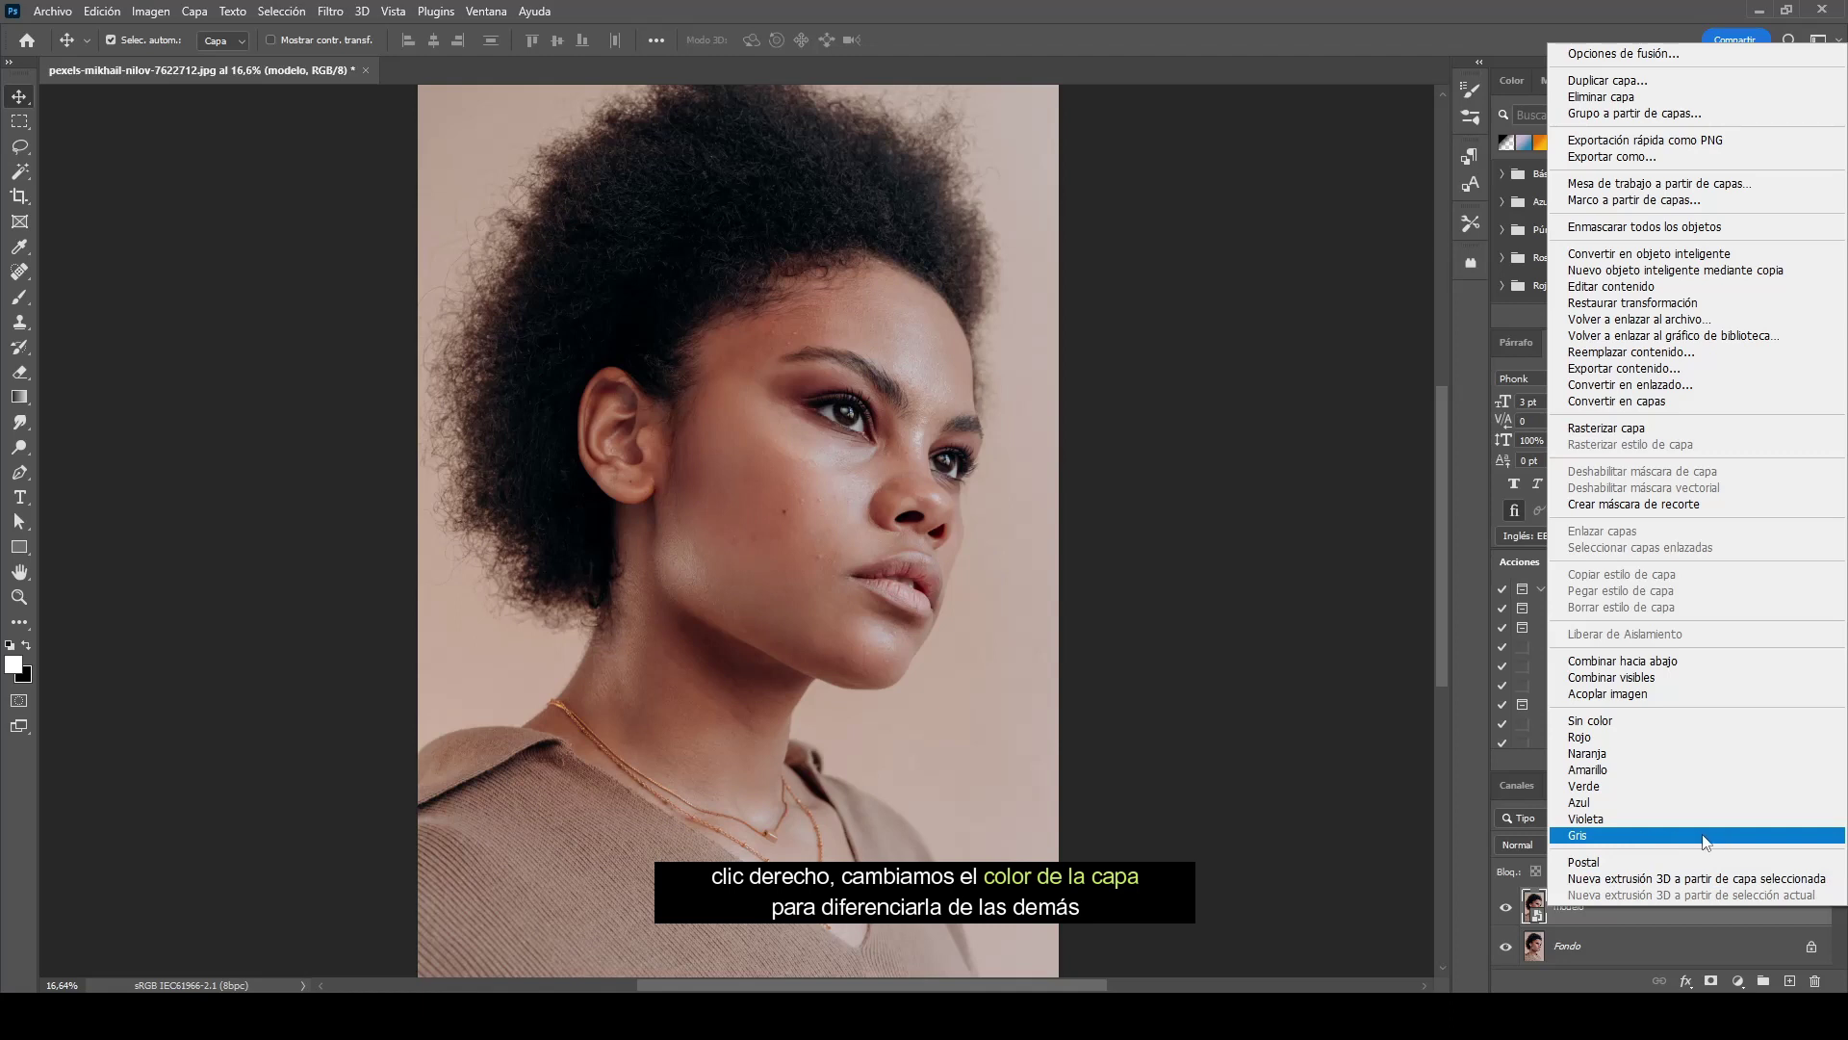
{"action": "left_click", "coordinate": [1704, 836]}
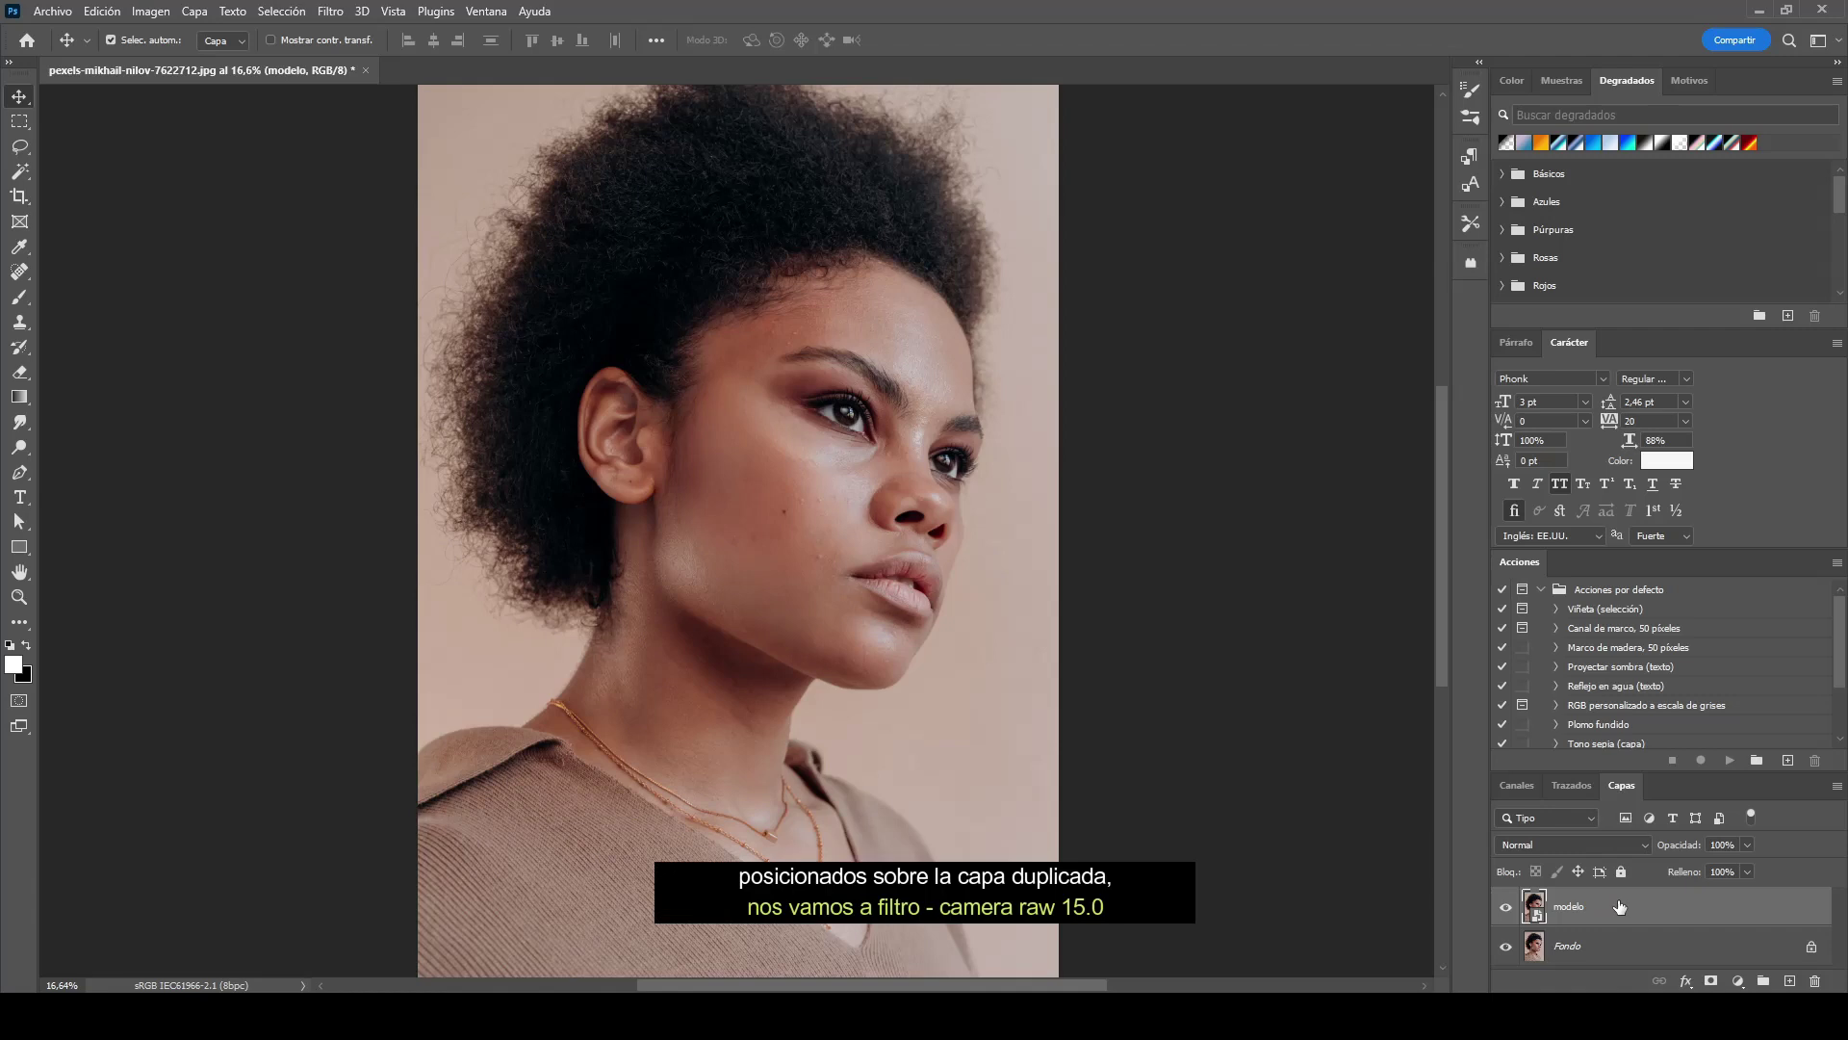
Apply Filtro de Camera Raw to the modelo layer and zoom the preview in slightly.
{"action": "left_click", "coordinate": [330, 11]}
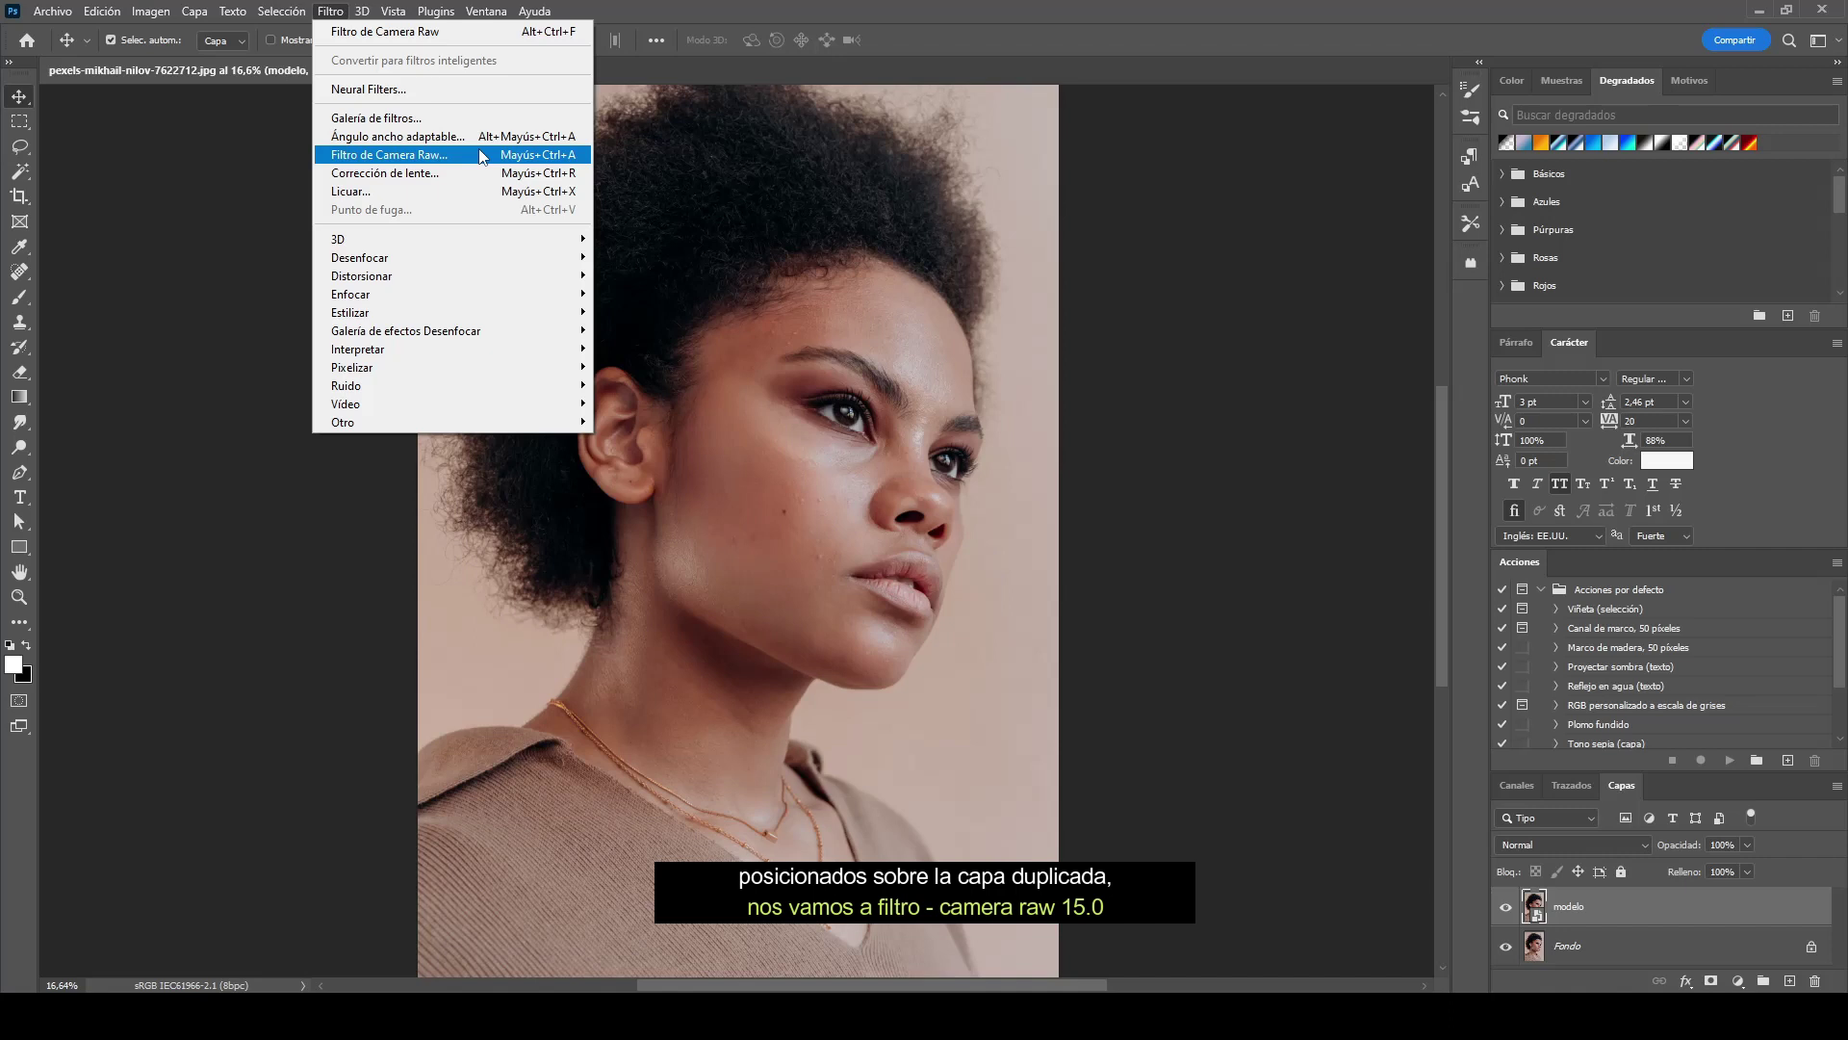
{"action": "left_click", "coordinate": [481, 155]}
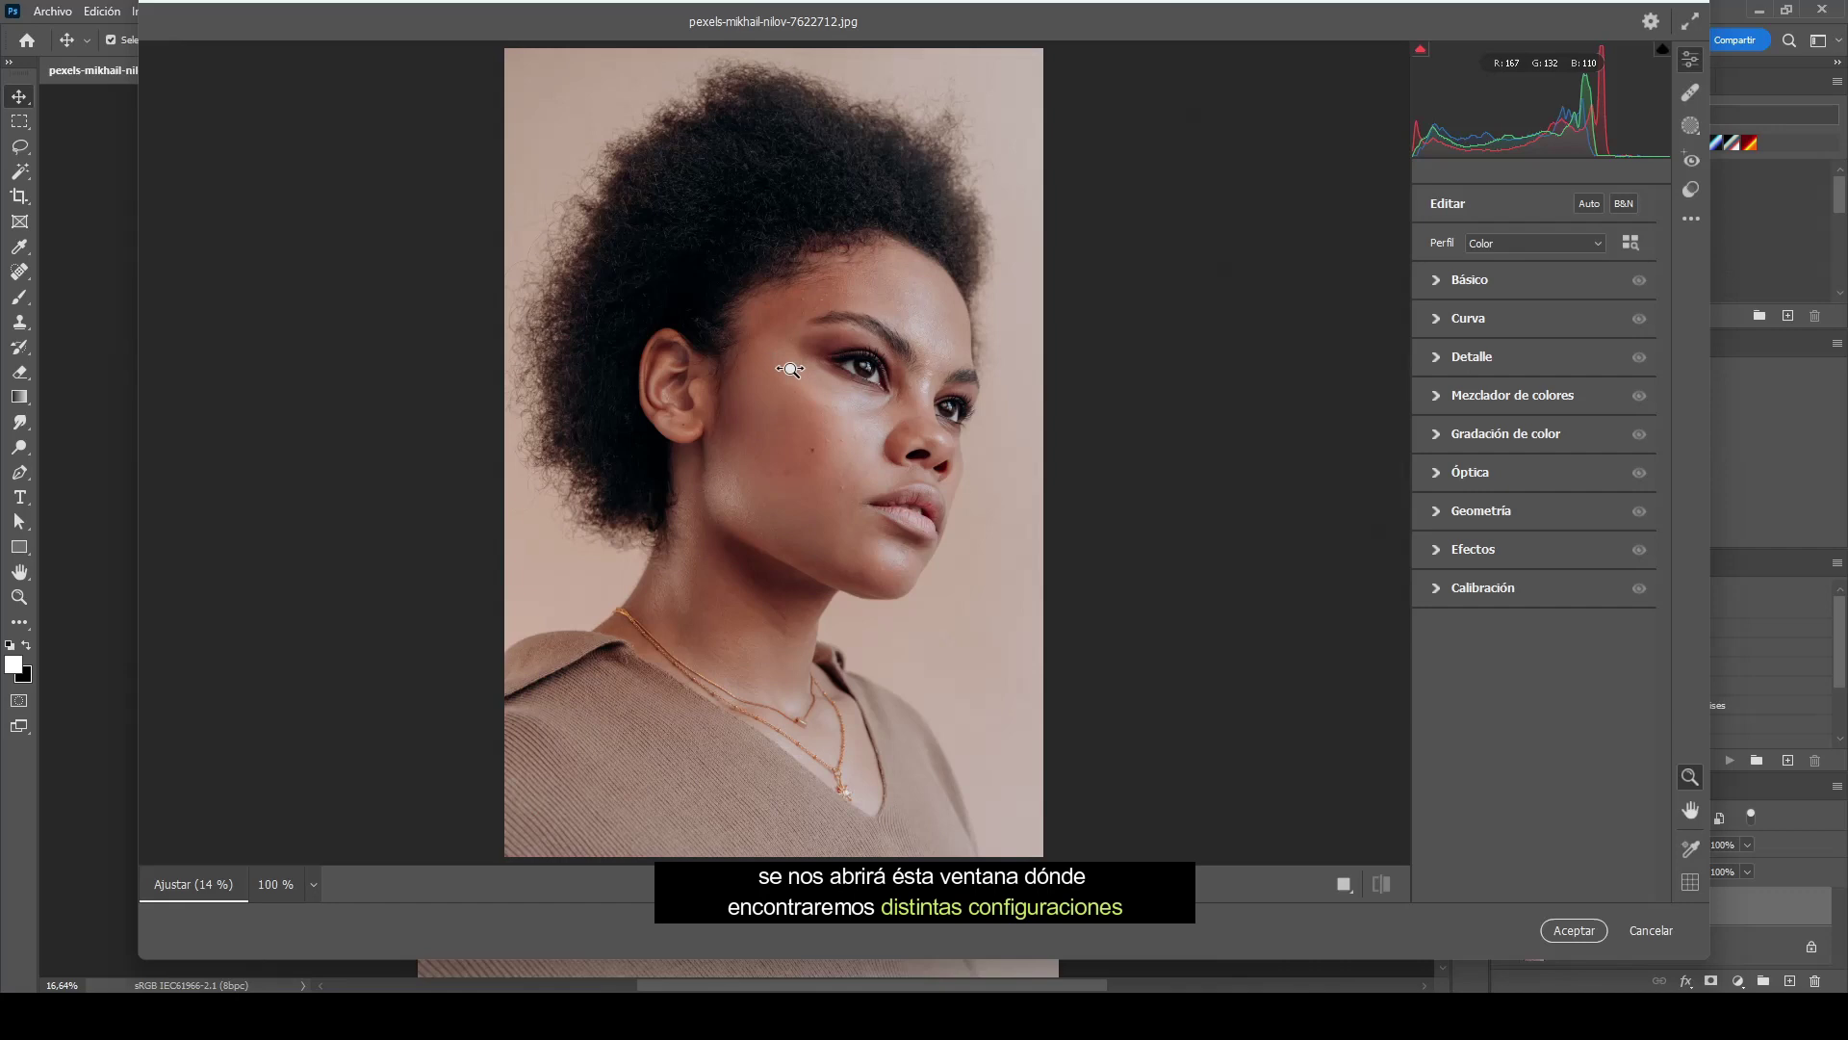
{"action": "left_click_drag", "start_coordinate": [791, 377], "coordinate": [798, 384]}
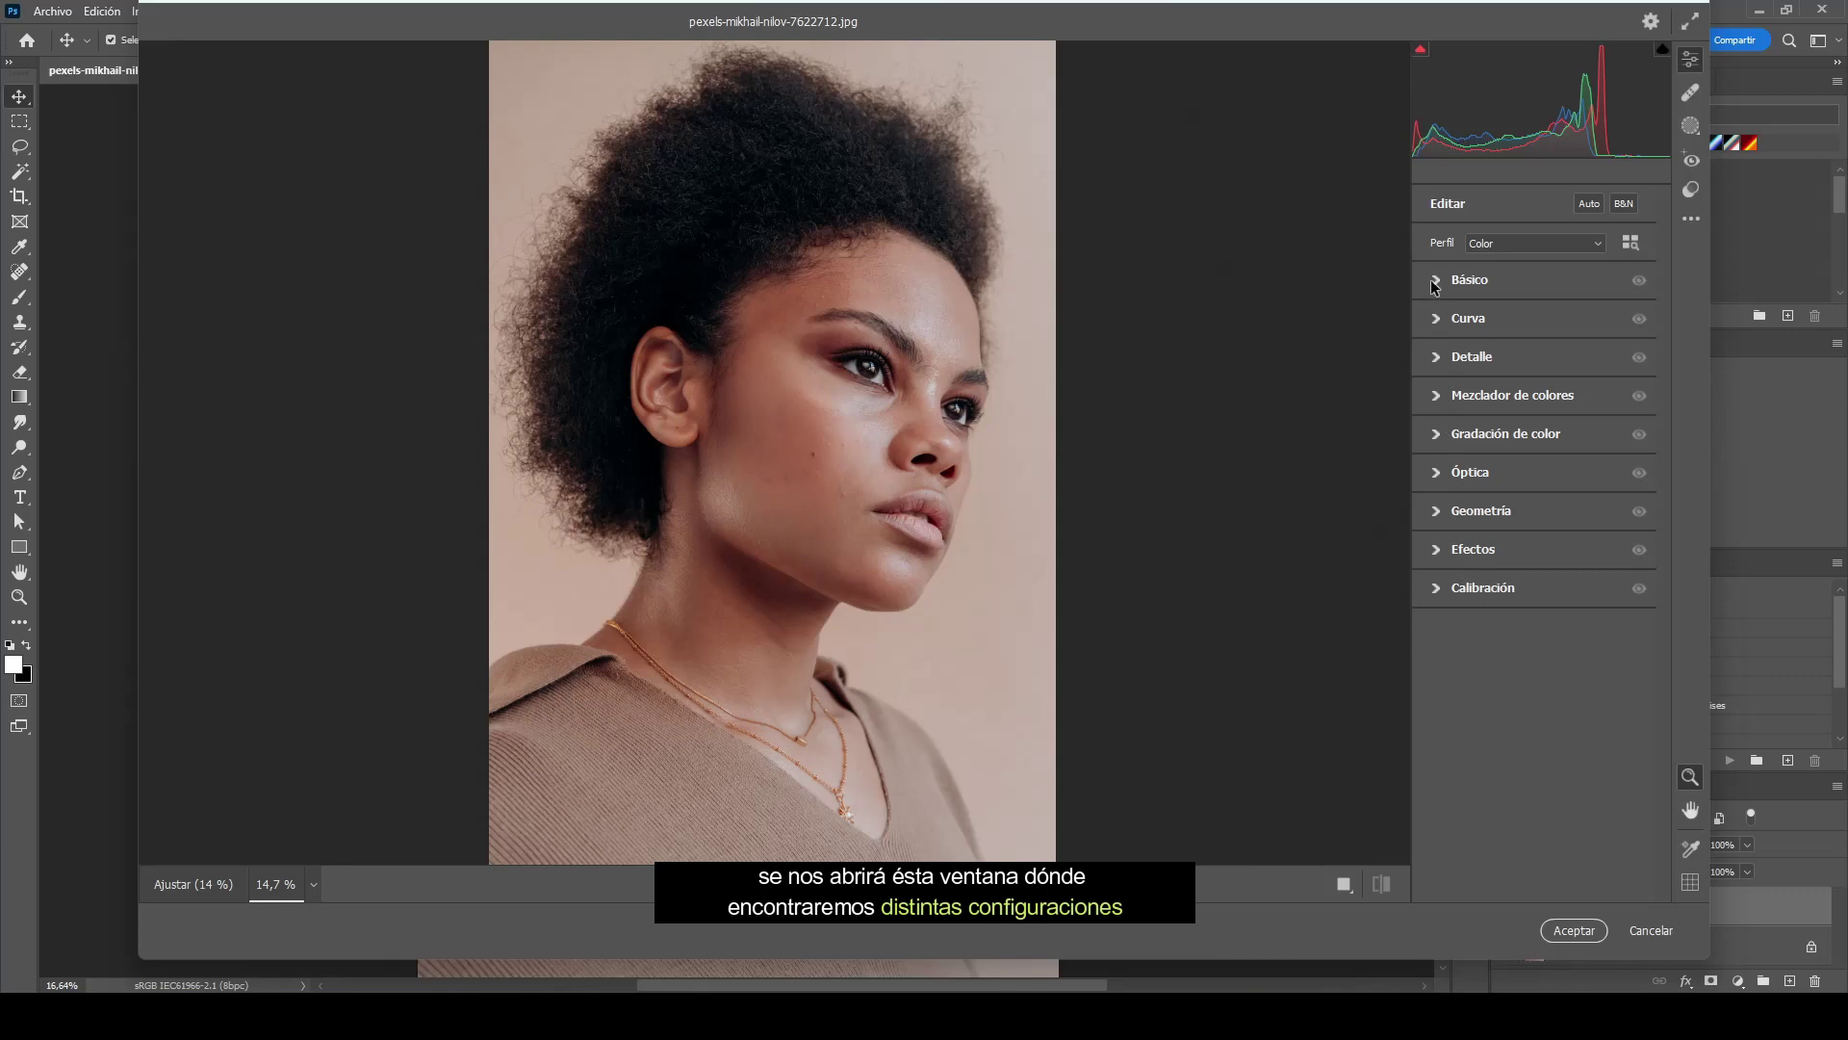
Create a Fondo background mask and set its Saturación to -100.
{"action": "left_click", "coordinate": [1691, 126]}
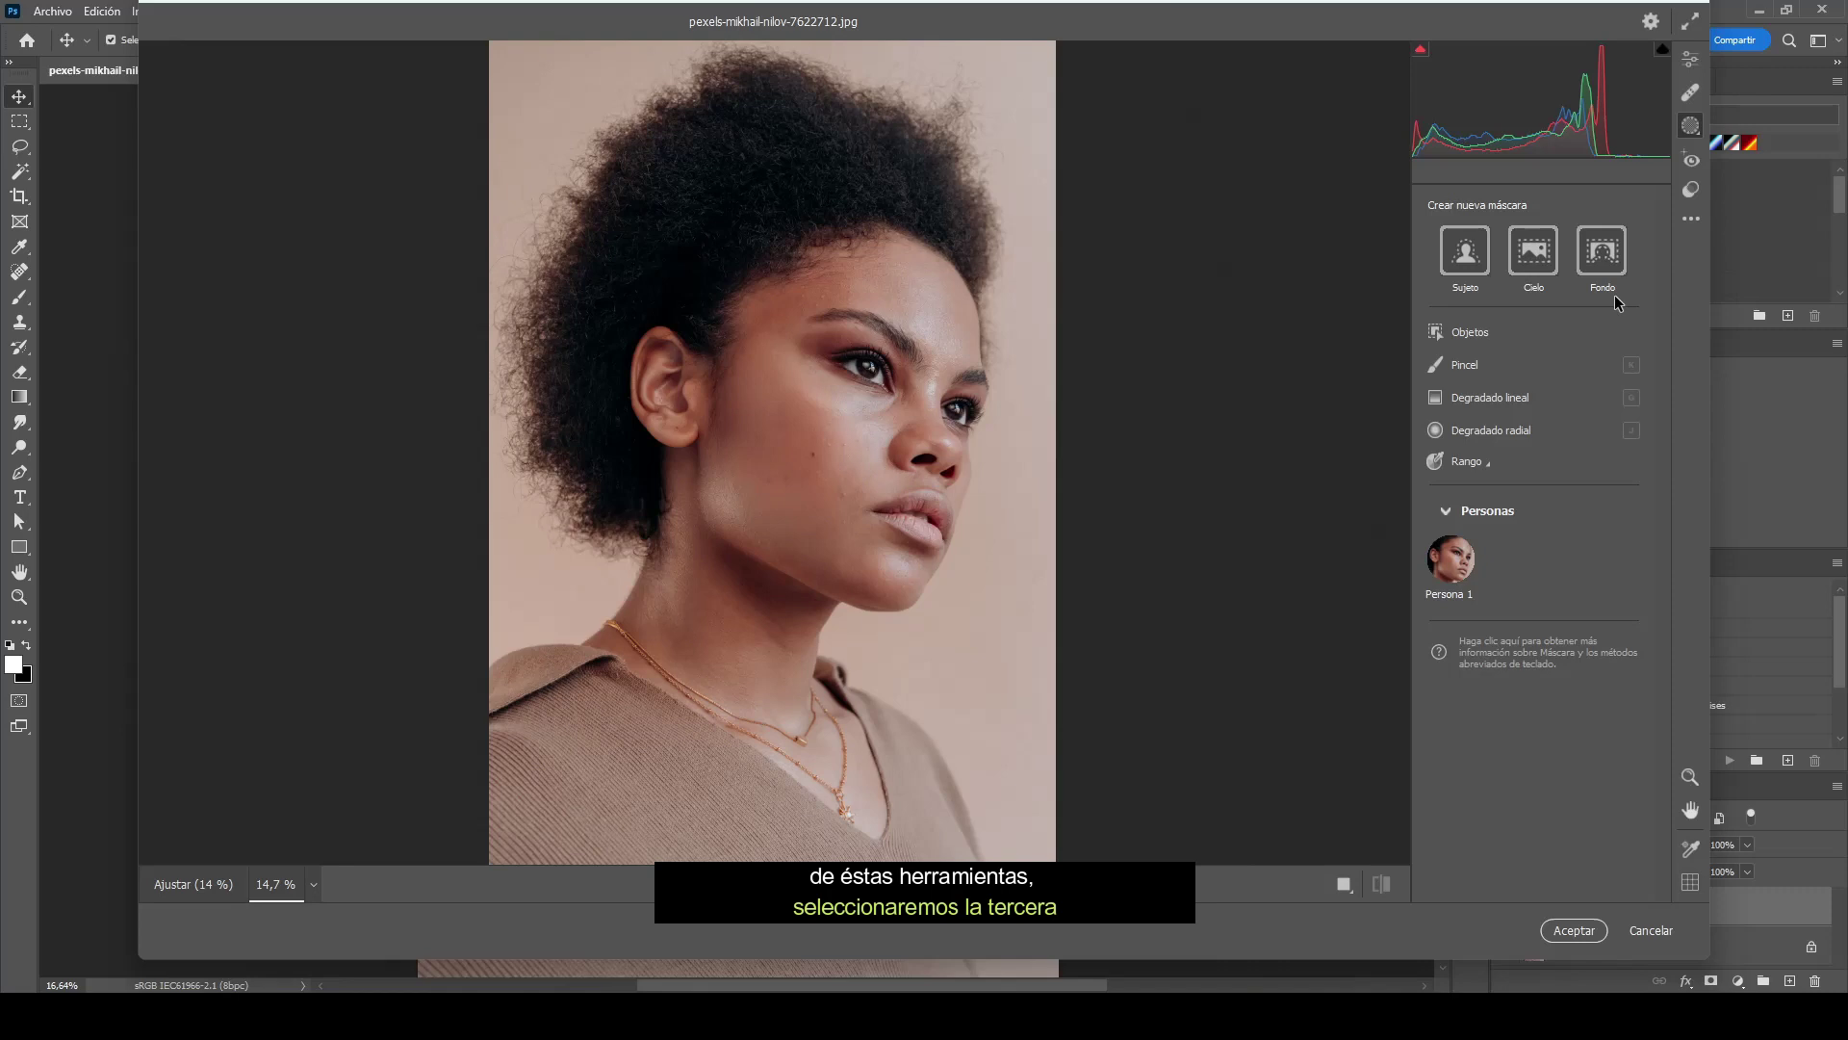
{"action": "left_click", "coordinate": [1603, 252]}
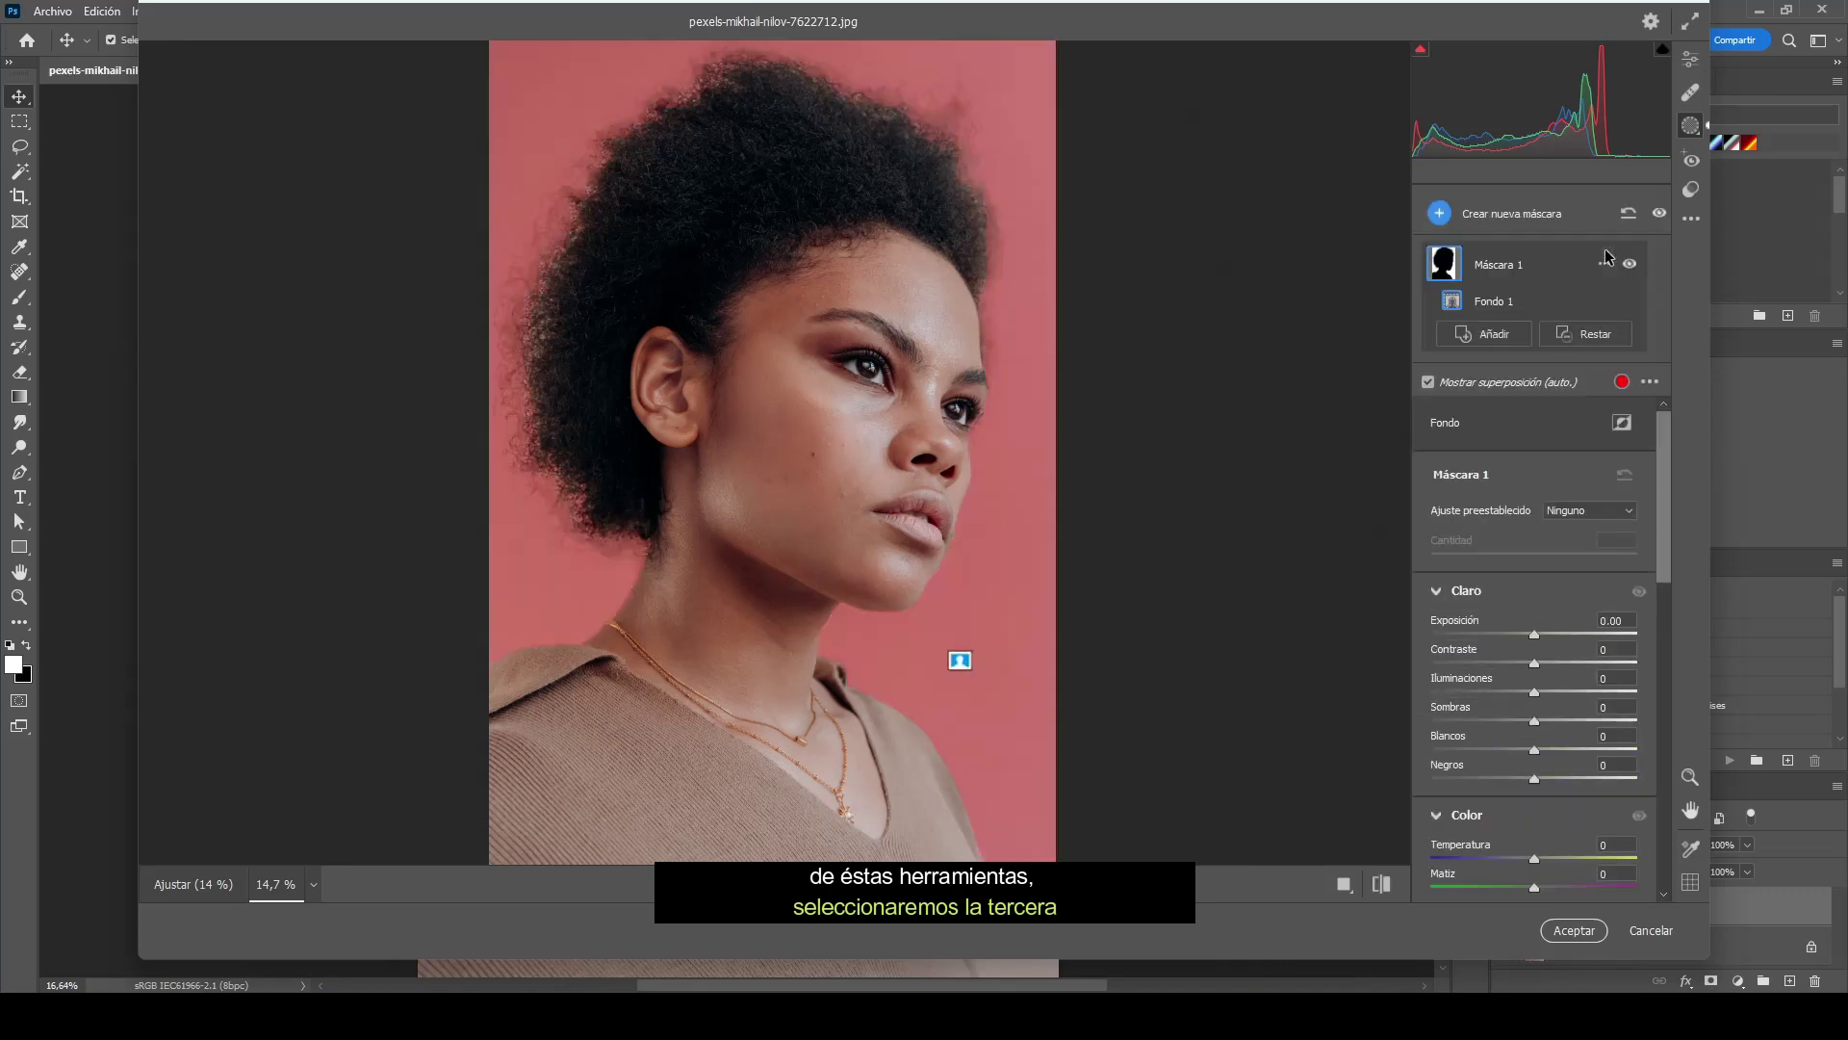
{"action": "left_click_drag", "start_coordinate": [1663, 544], "coordinate": [1677, 634]}
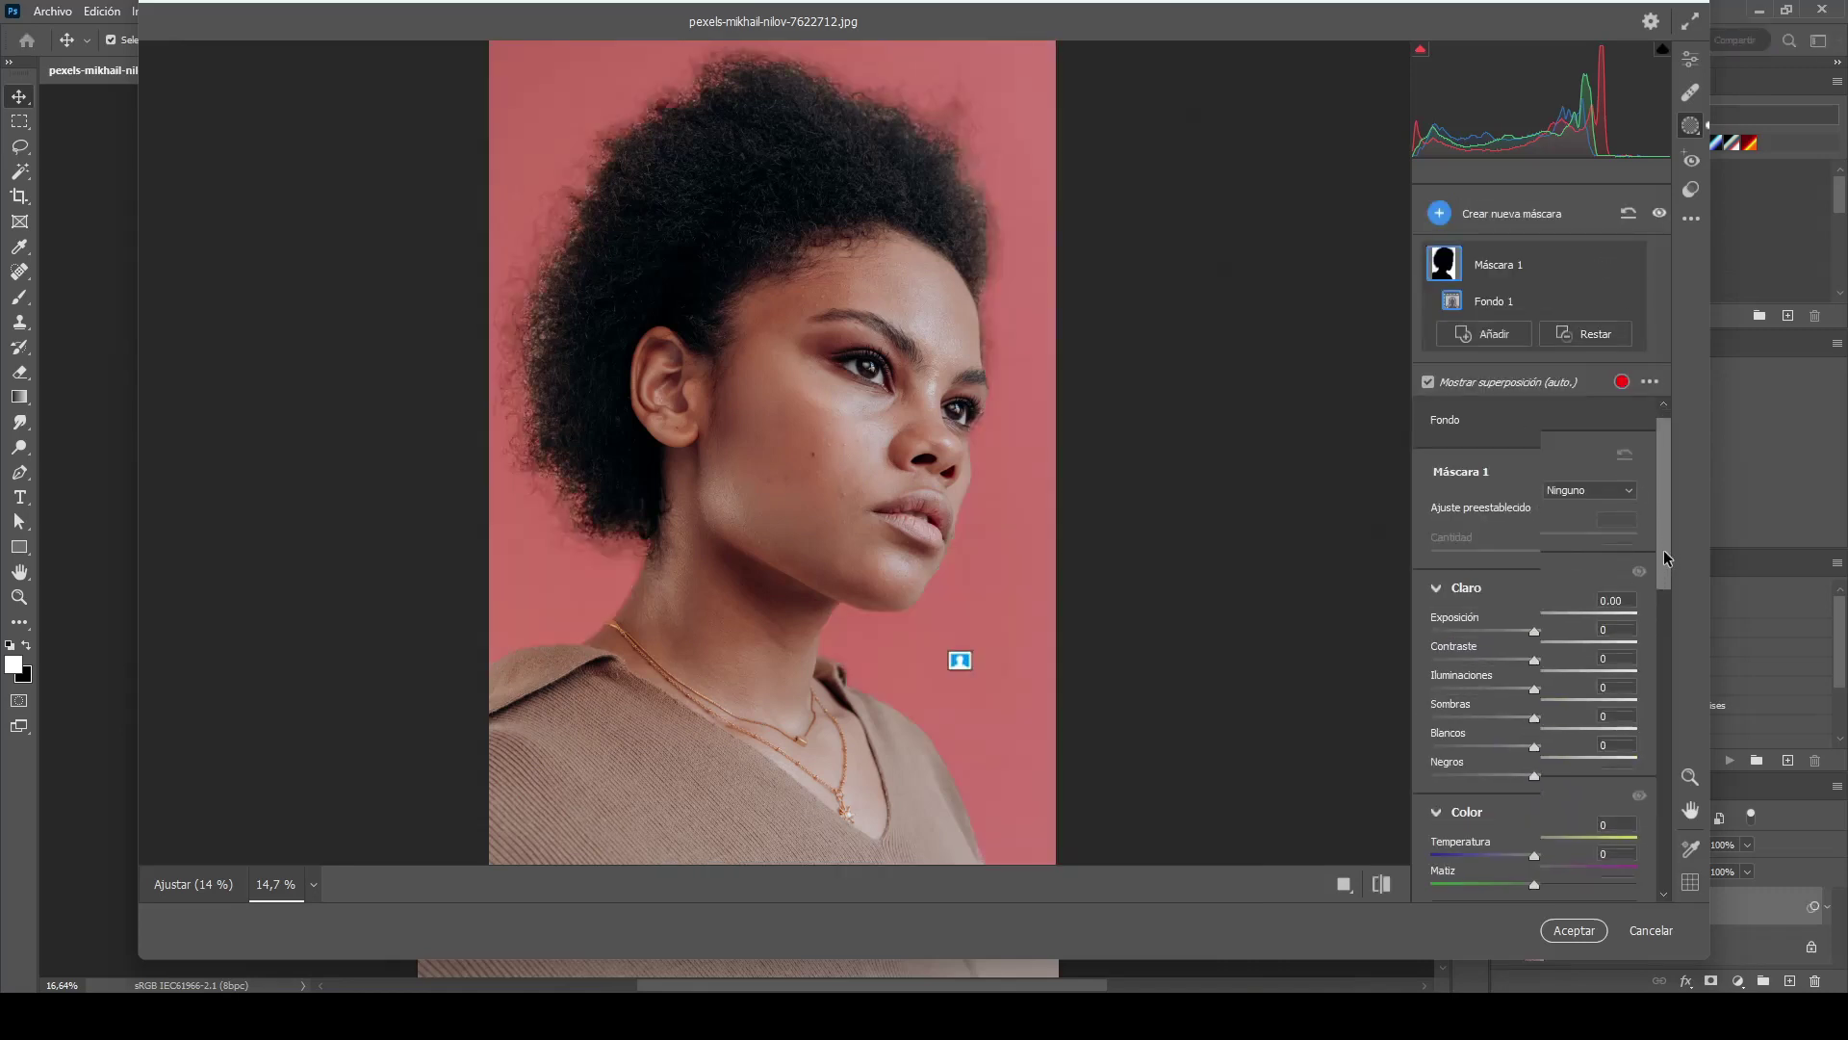
{"action": "scroll", "coordinate": [1540, 636], "scroll_direction": "down", "scroll_amount": 2}
{"action": "scroll", "coordinate": [1540, 635], "scroll_direction": "down", "scroll_amount": 1}
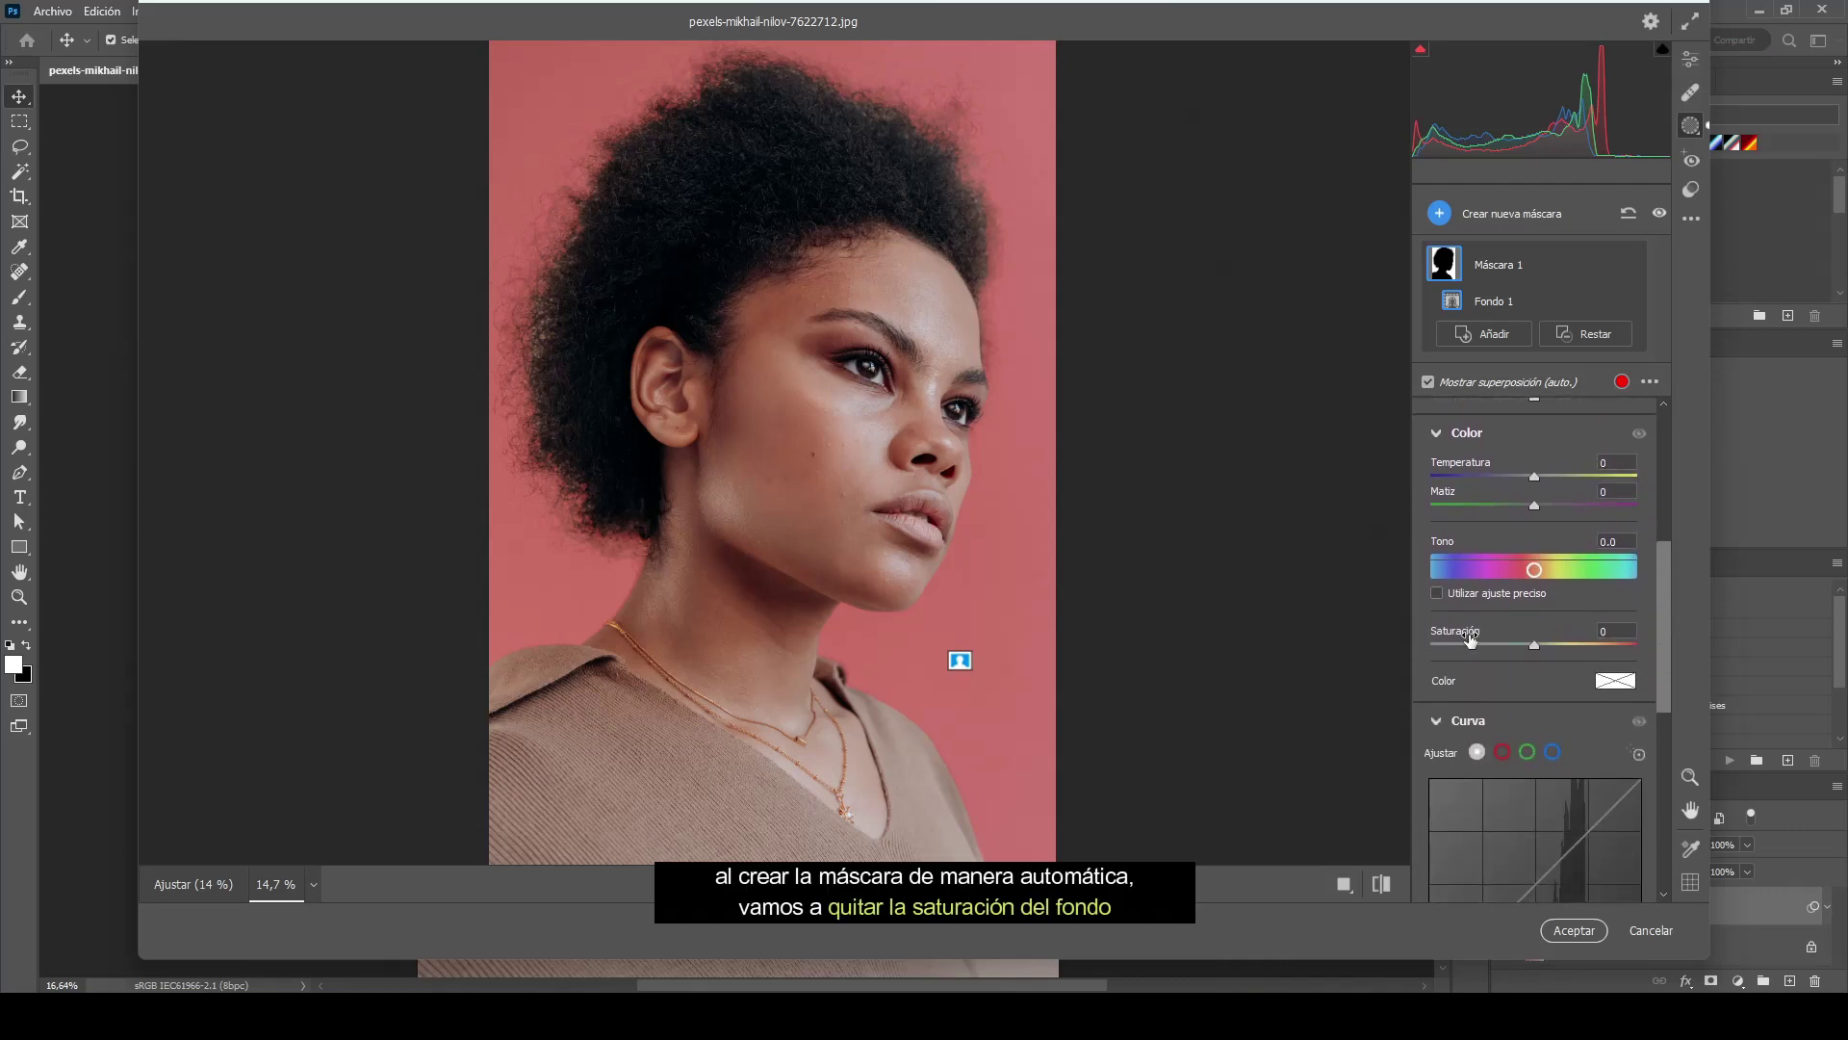
{"action": "left_click_drag", "start_coordinate": [1534, 645], "coordinate": [1430, 645]}
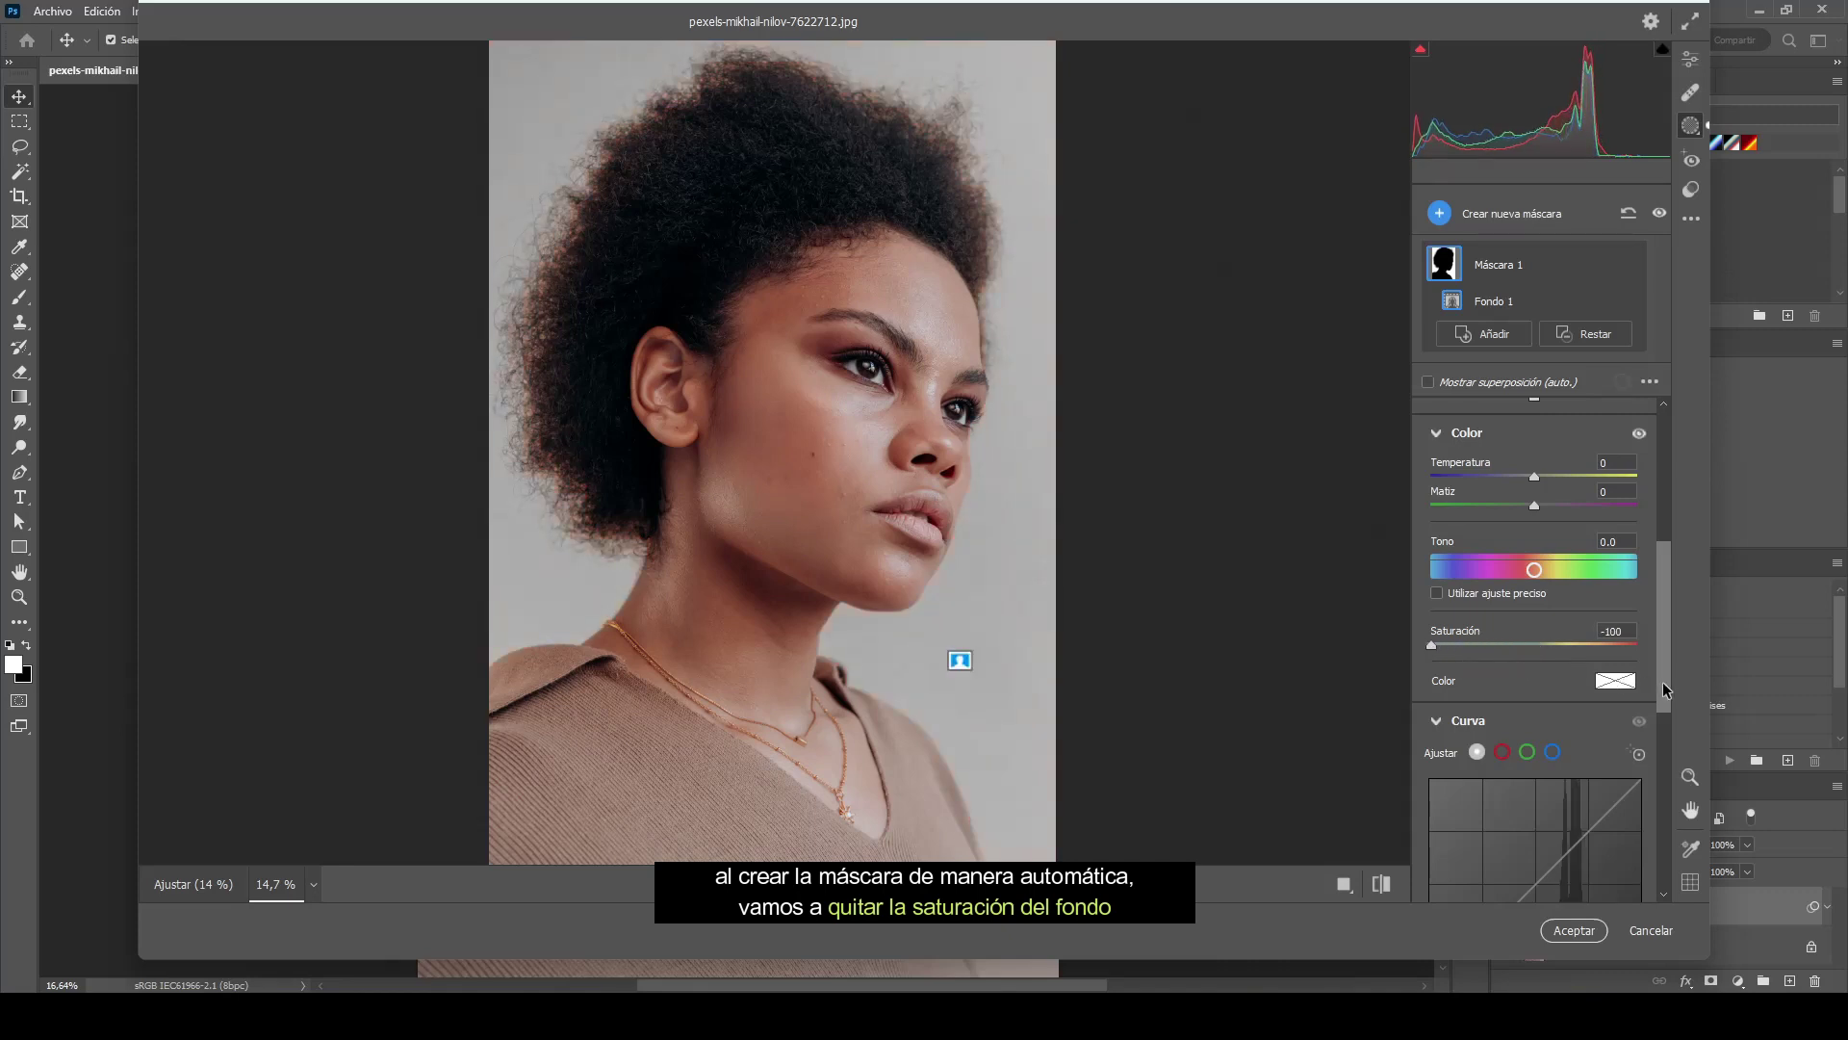
Brighten the background mask: Exposición +0.35, Negros +3, Iluminaciones +6.
{"action": "left_click_drag", "start_coordinate": [1669, 686], "coordinate": [1669, 585]}
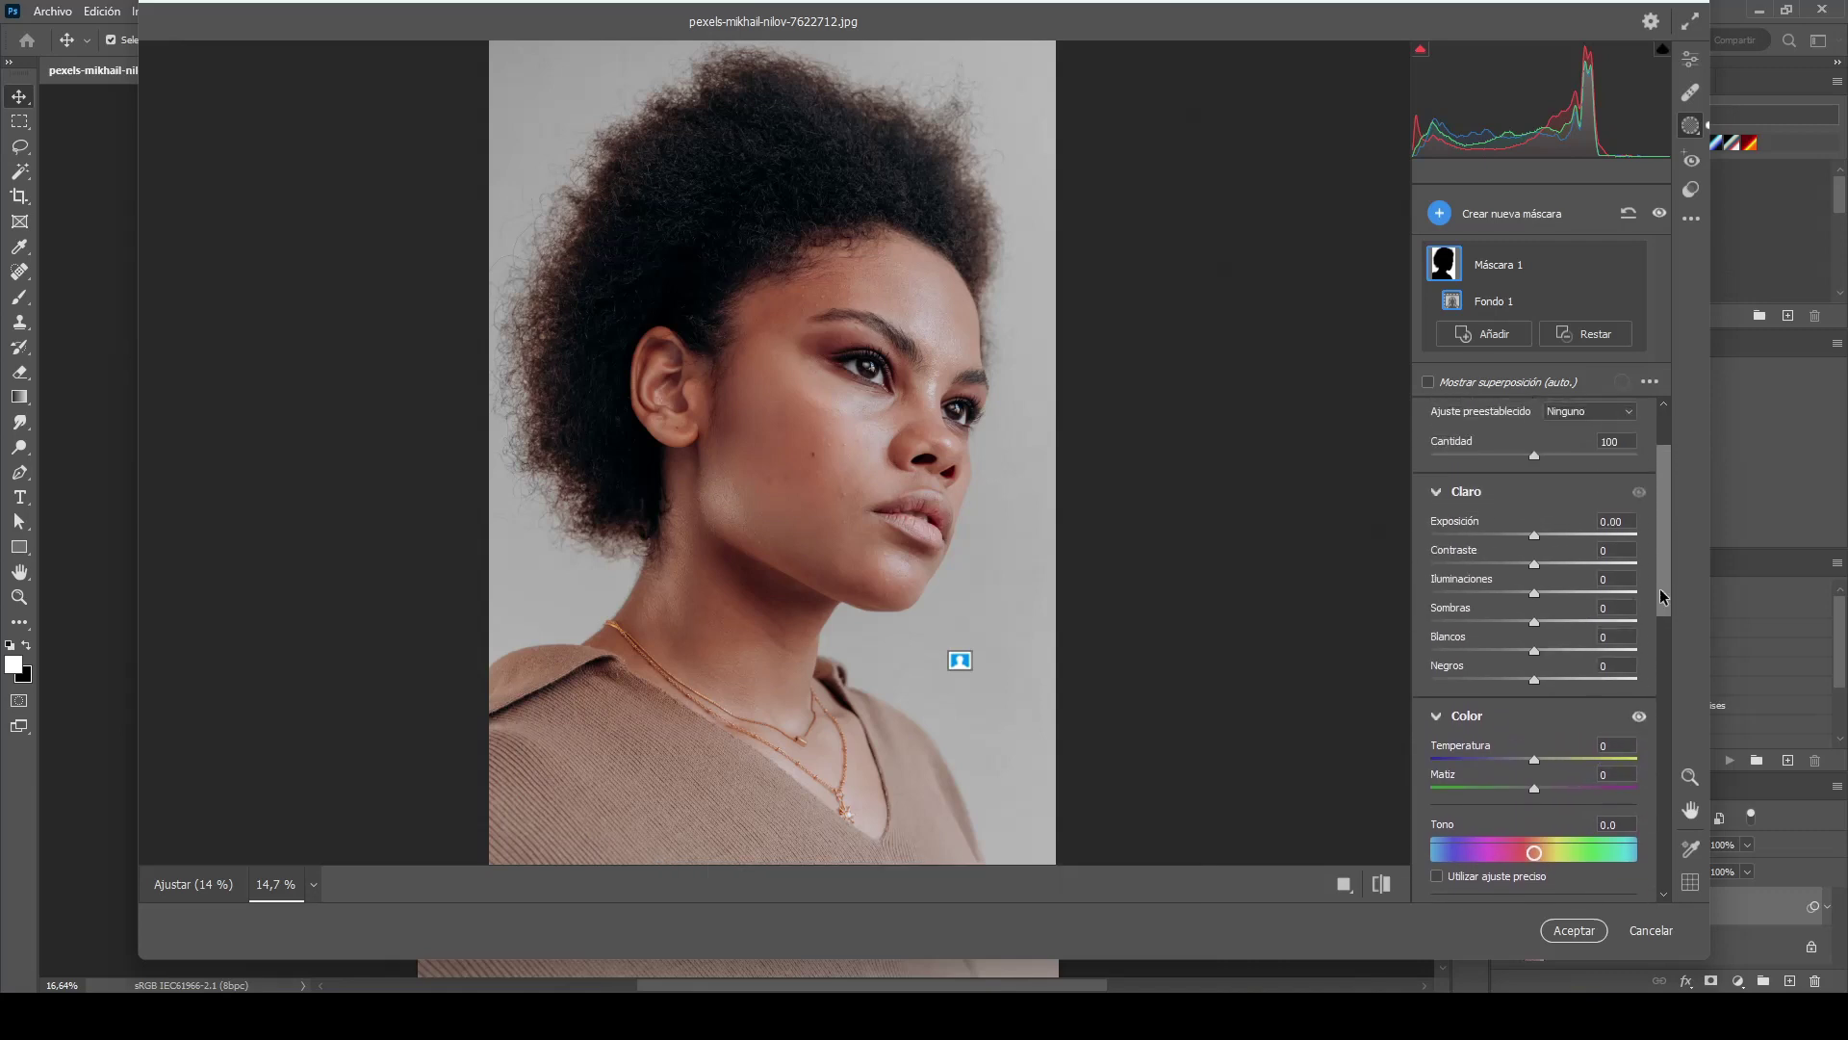
{"action": "left_click_drag", "start_coordinate": [1535, 537], "coordinate": [1544, 542]}
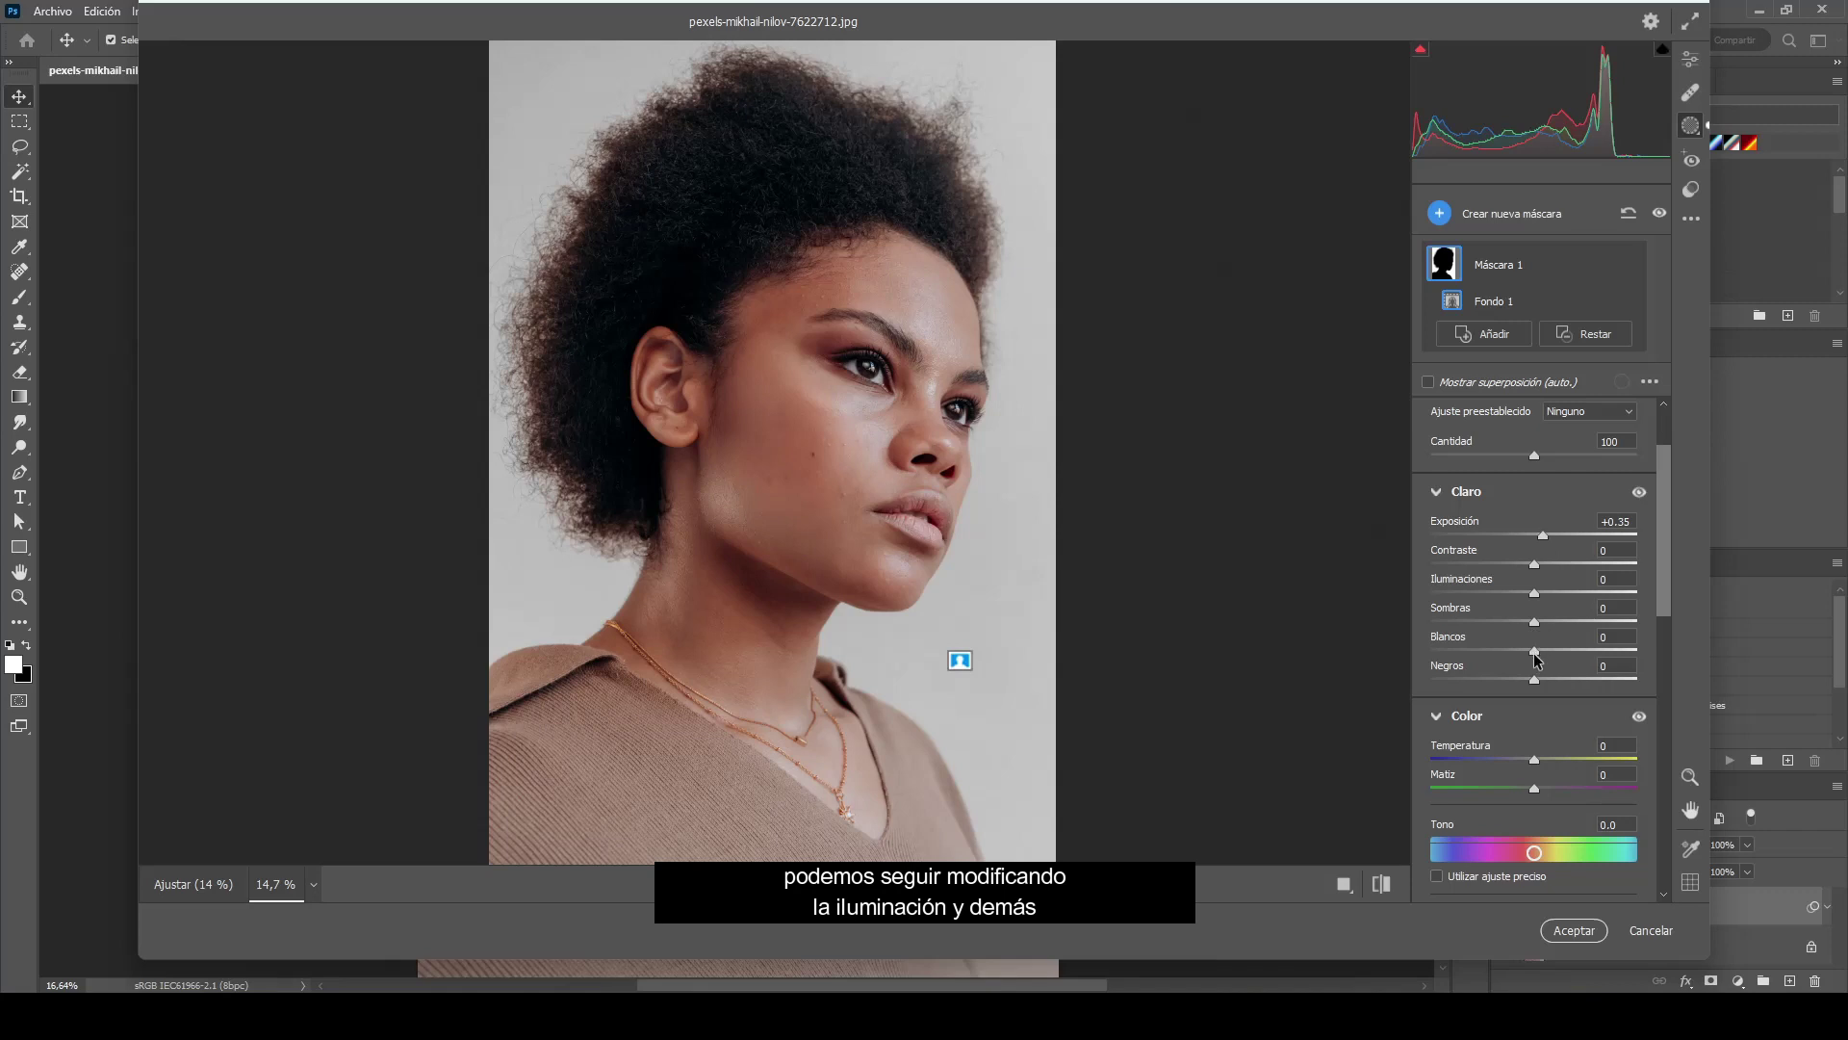
{"action": "left_click_drag", "start_coordinate": [1534, 680], "coordinate": [1539, 684]}
{"action": "left_click_drag", "start_coordinate": [1534, 593], "coordinate": [1540, 593]}
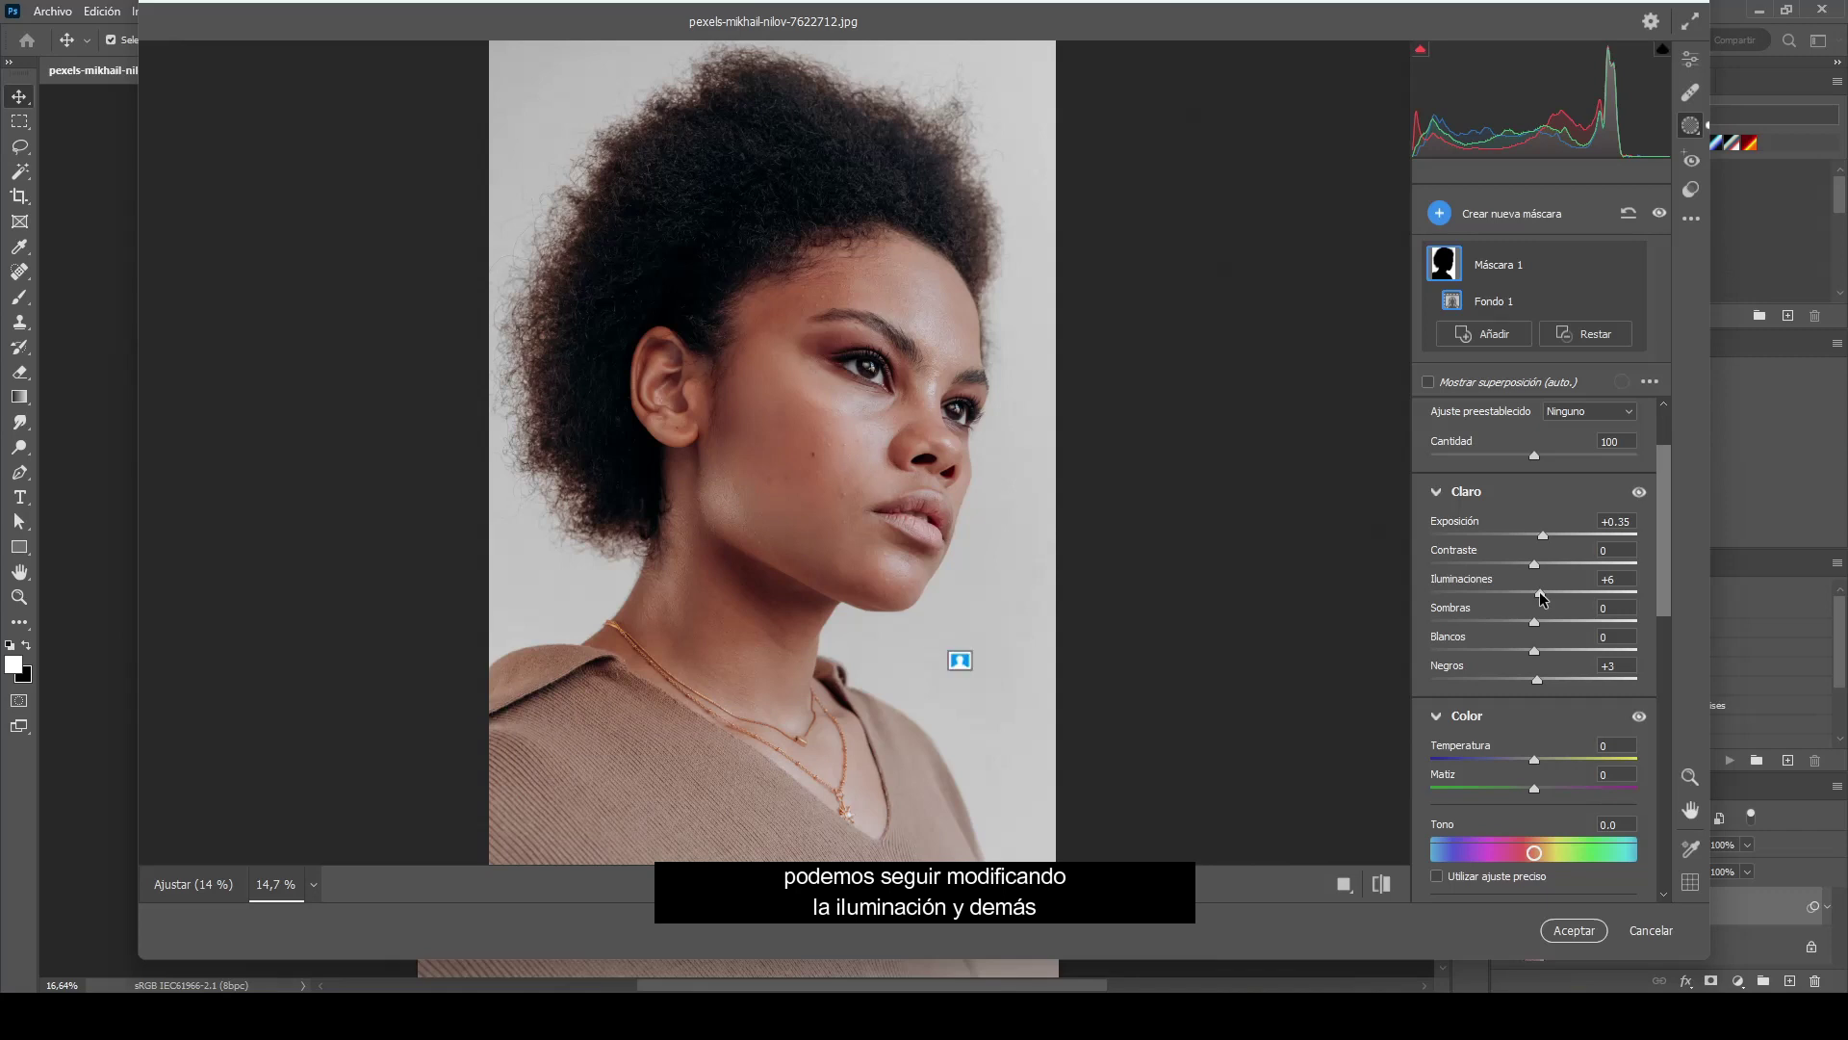
Heal four blemishes on the cheek and the small spots on the forehead with an enlarged brush.
{"action": "left_click", "coordinate": [1691, 91]}
{"action": "scroll", "coordinate": [803, 475], "scroll_direction": "up", "scroll_amount": 1}
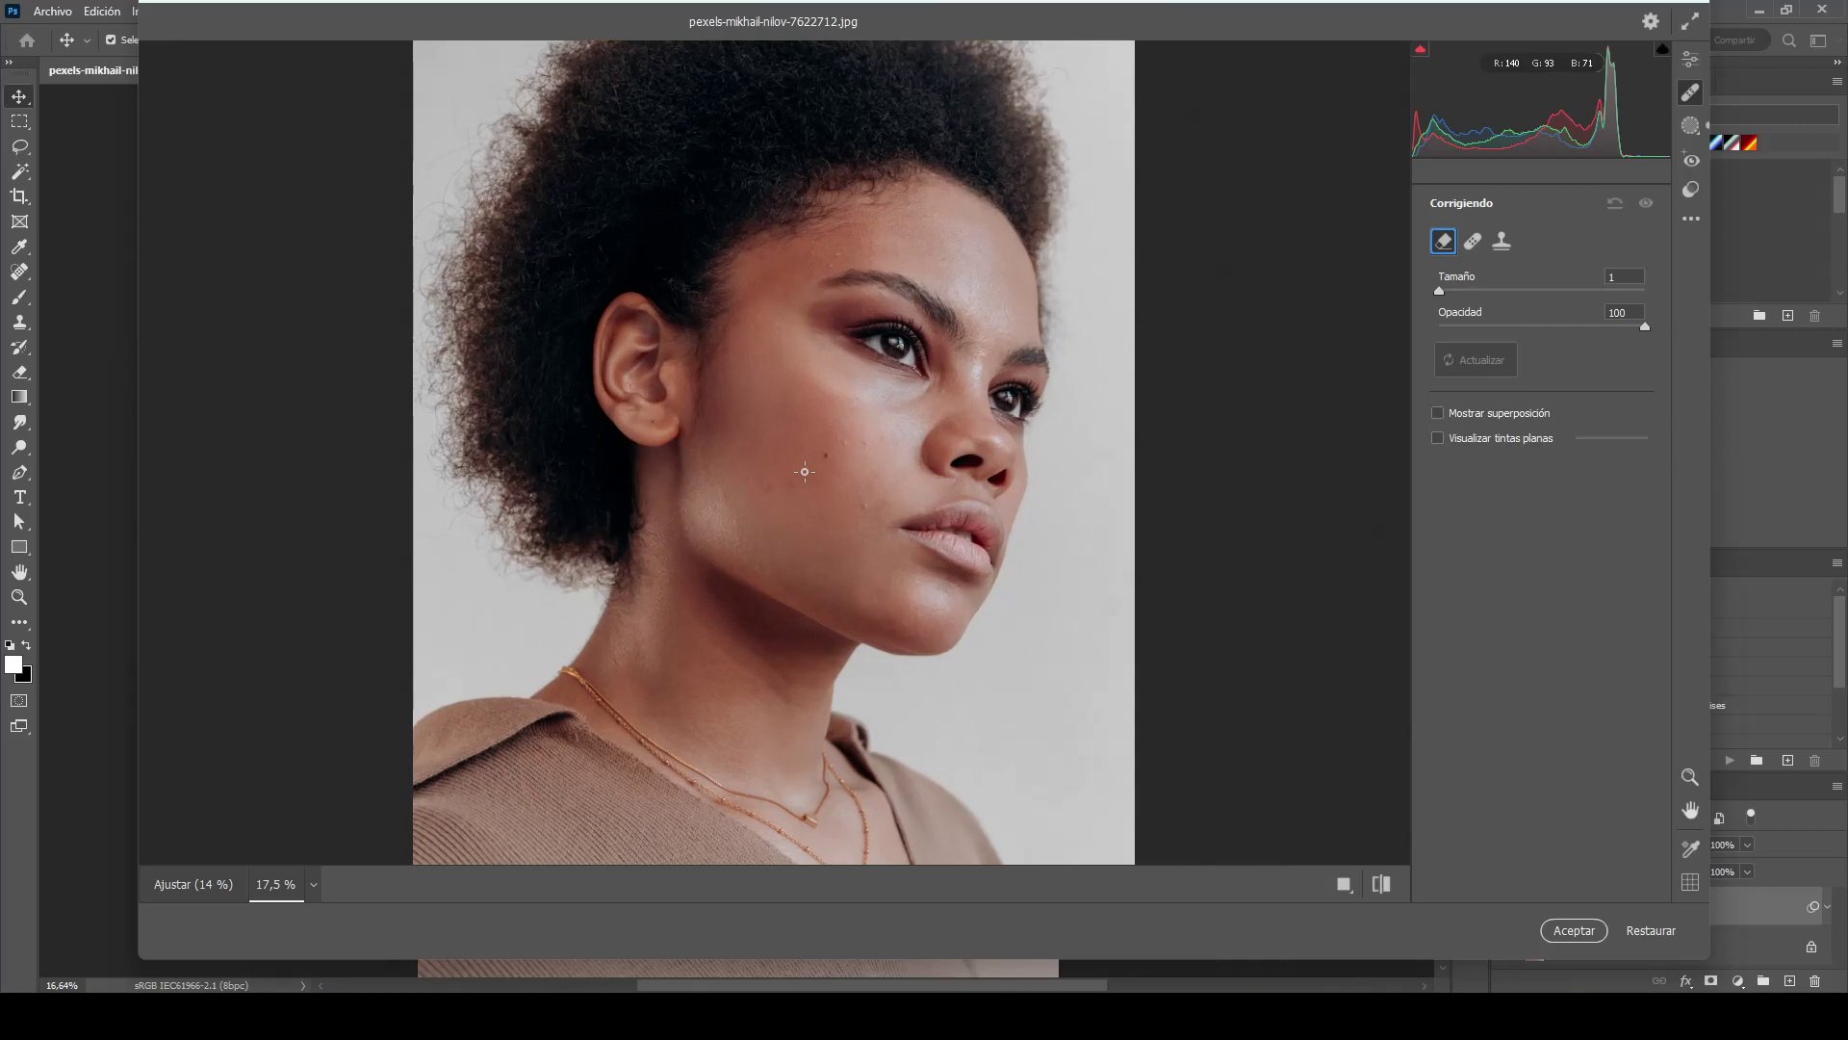
{"action": "scroll", "coordinate": [869, 487], "scroll_direction": "up", "scroll_amount": 1}
{"action": "scroll", "coordinate": [875, 484], "scroll_direction": "up", "scroll_amount": 2}
{"action": "scroll", "coordinate": [875, 484], "scroll_direction": "up", "scroll_amount": 1}
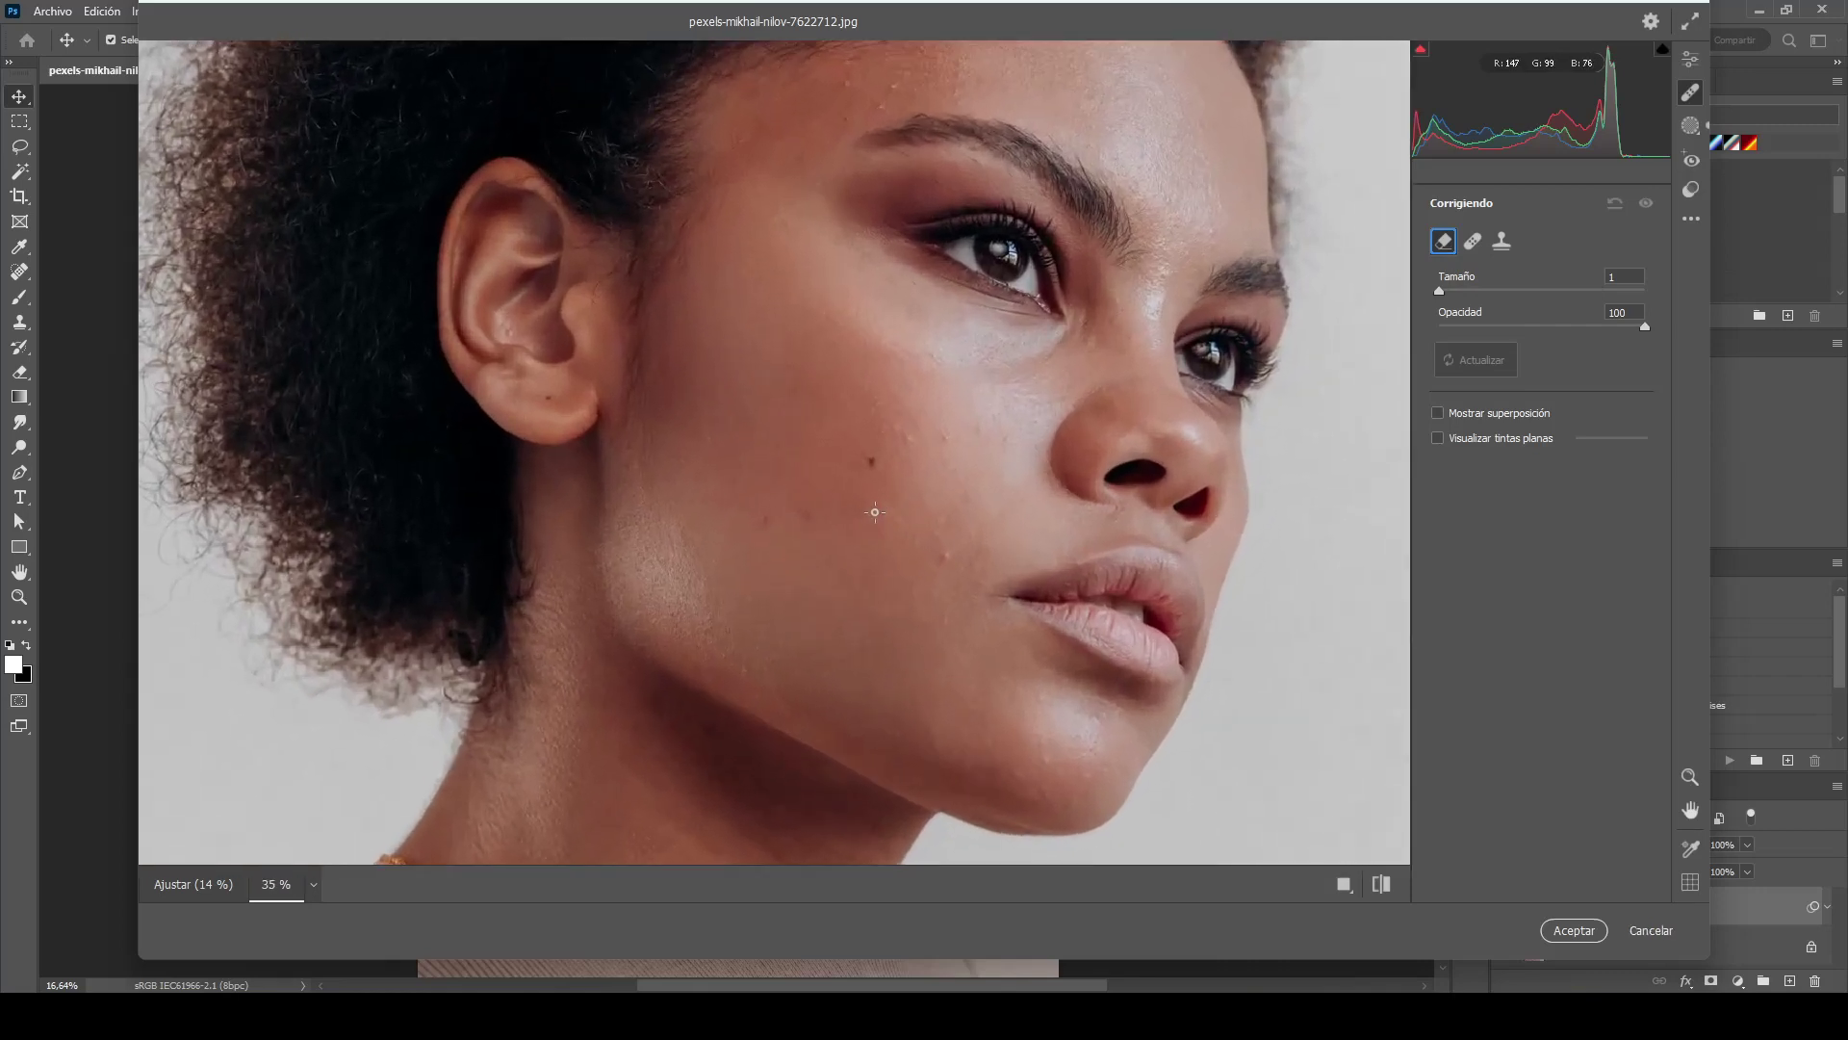
{"action": "key", "text": "bracketright"}
{"action": "key", "text": "bracketright"}
{"action": "key", "text": "bracketright"}
{"action": "key", "text": "bracketright"}
{"action": "left_click", "coordinate": [765, 520]}
{"action": "key", "text": "bracketright"}
{"action": "key", "text": "bracketright"}
{"action": "key", "text": "bracketright"}
{"action": "left_click", "coordinate": [839, 562]}
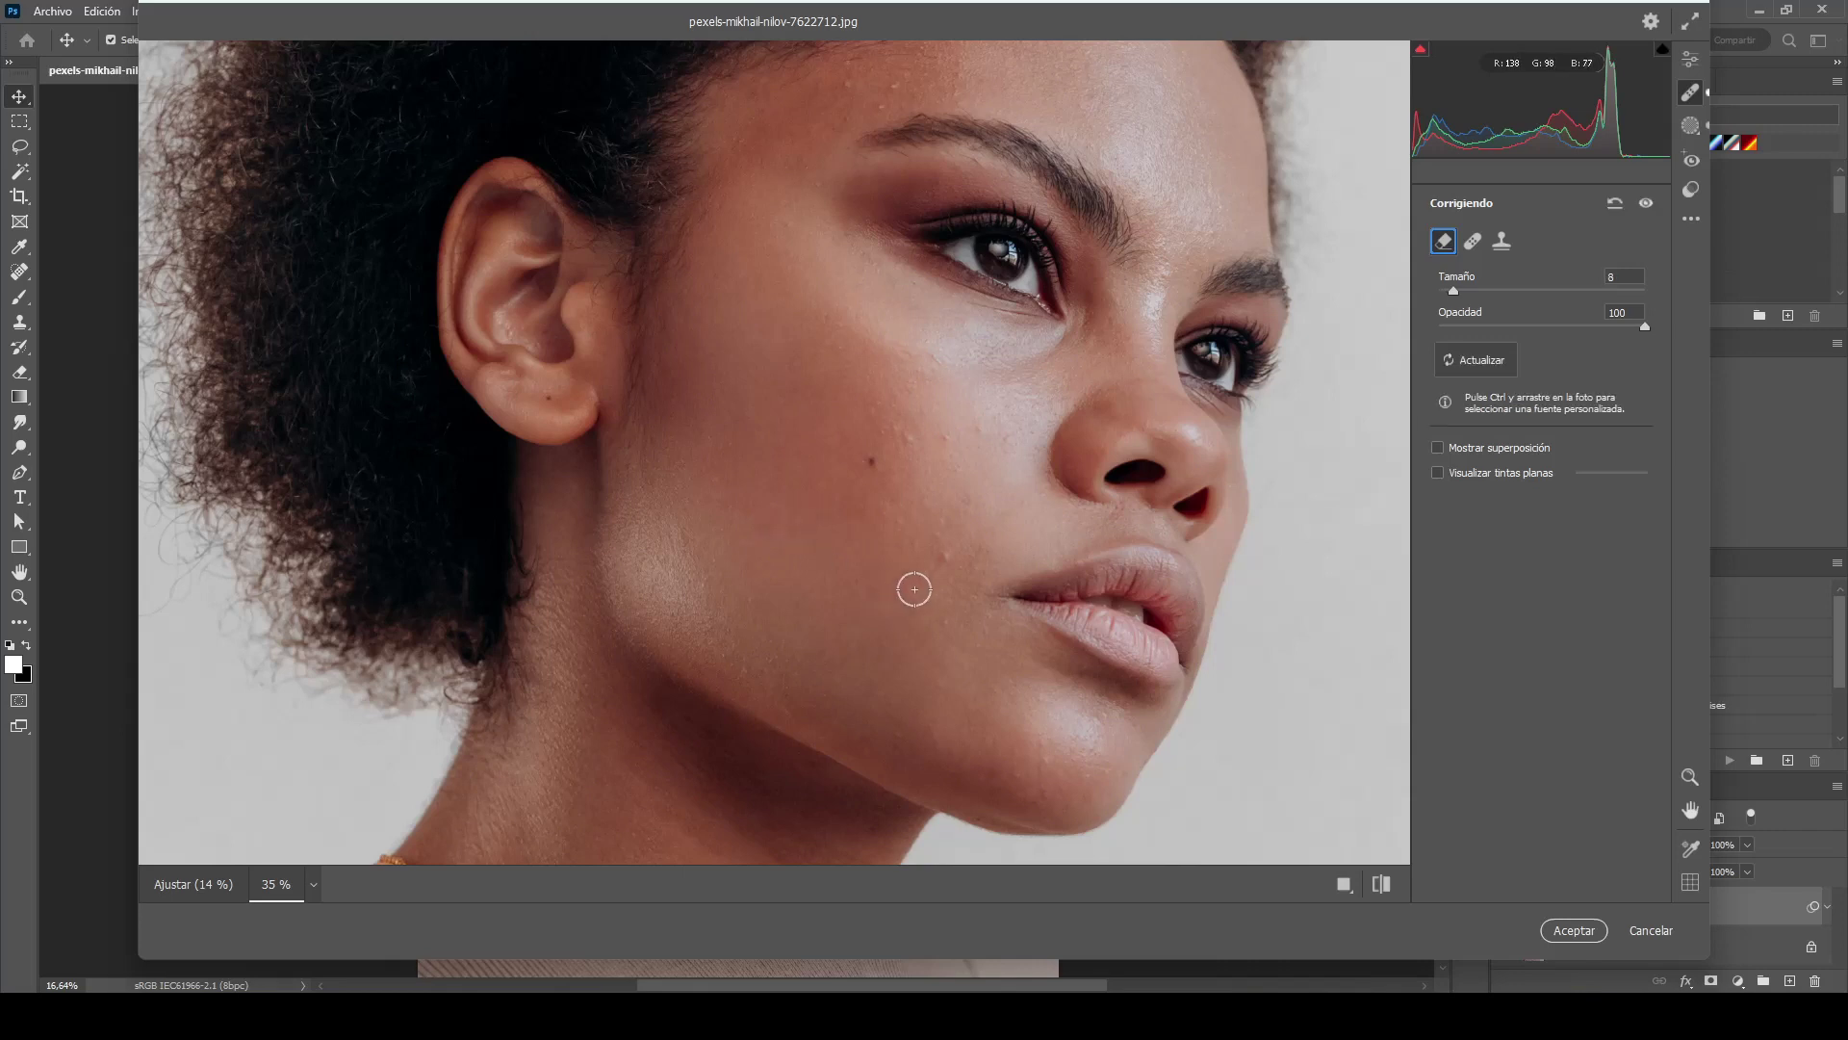
{"action": "left_click", "coordinate": [903, 435]}
{"action": "left_click", "coordinate": [944, 544]}
{"action": "left_click", "coordinate": [849, 82]}
Shrink the healing brush to its smallest size and toggle the before/after comparison.
{"action": "key", "text": "bracketleft"}
{"action": "key", "text": "bracketleft"}
{"action": "key", "text": "bracketleft"}
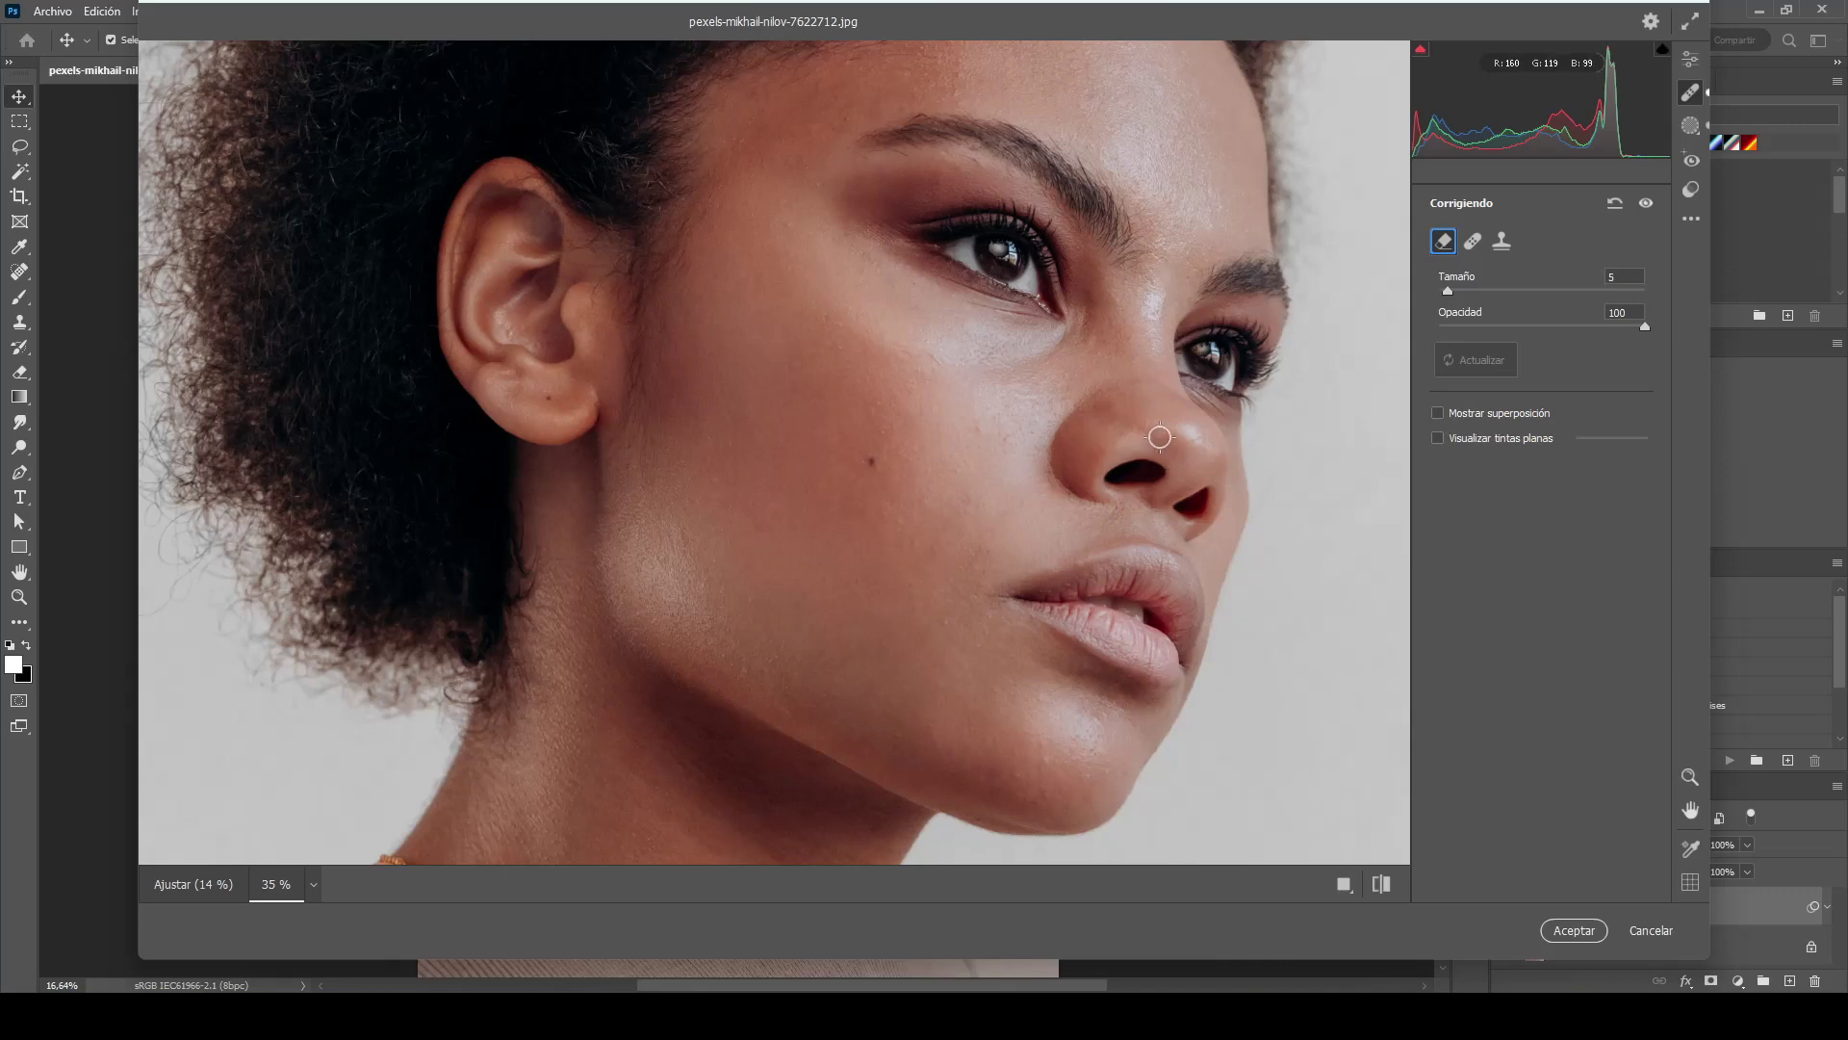
{"action": "key", "text": "bracketleft"}
{"action": "key", "text": "bracketleft"}
{"action": "key", "text": "bracketleft"}
{"action": "scroll", "coordinate": [1049, 583], "scroll_direction": "down", "scroll_amount": 1}
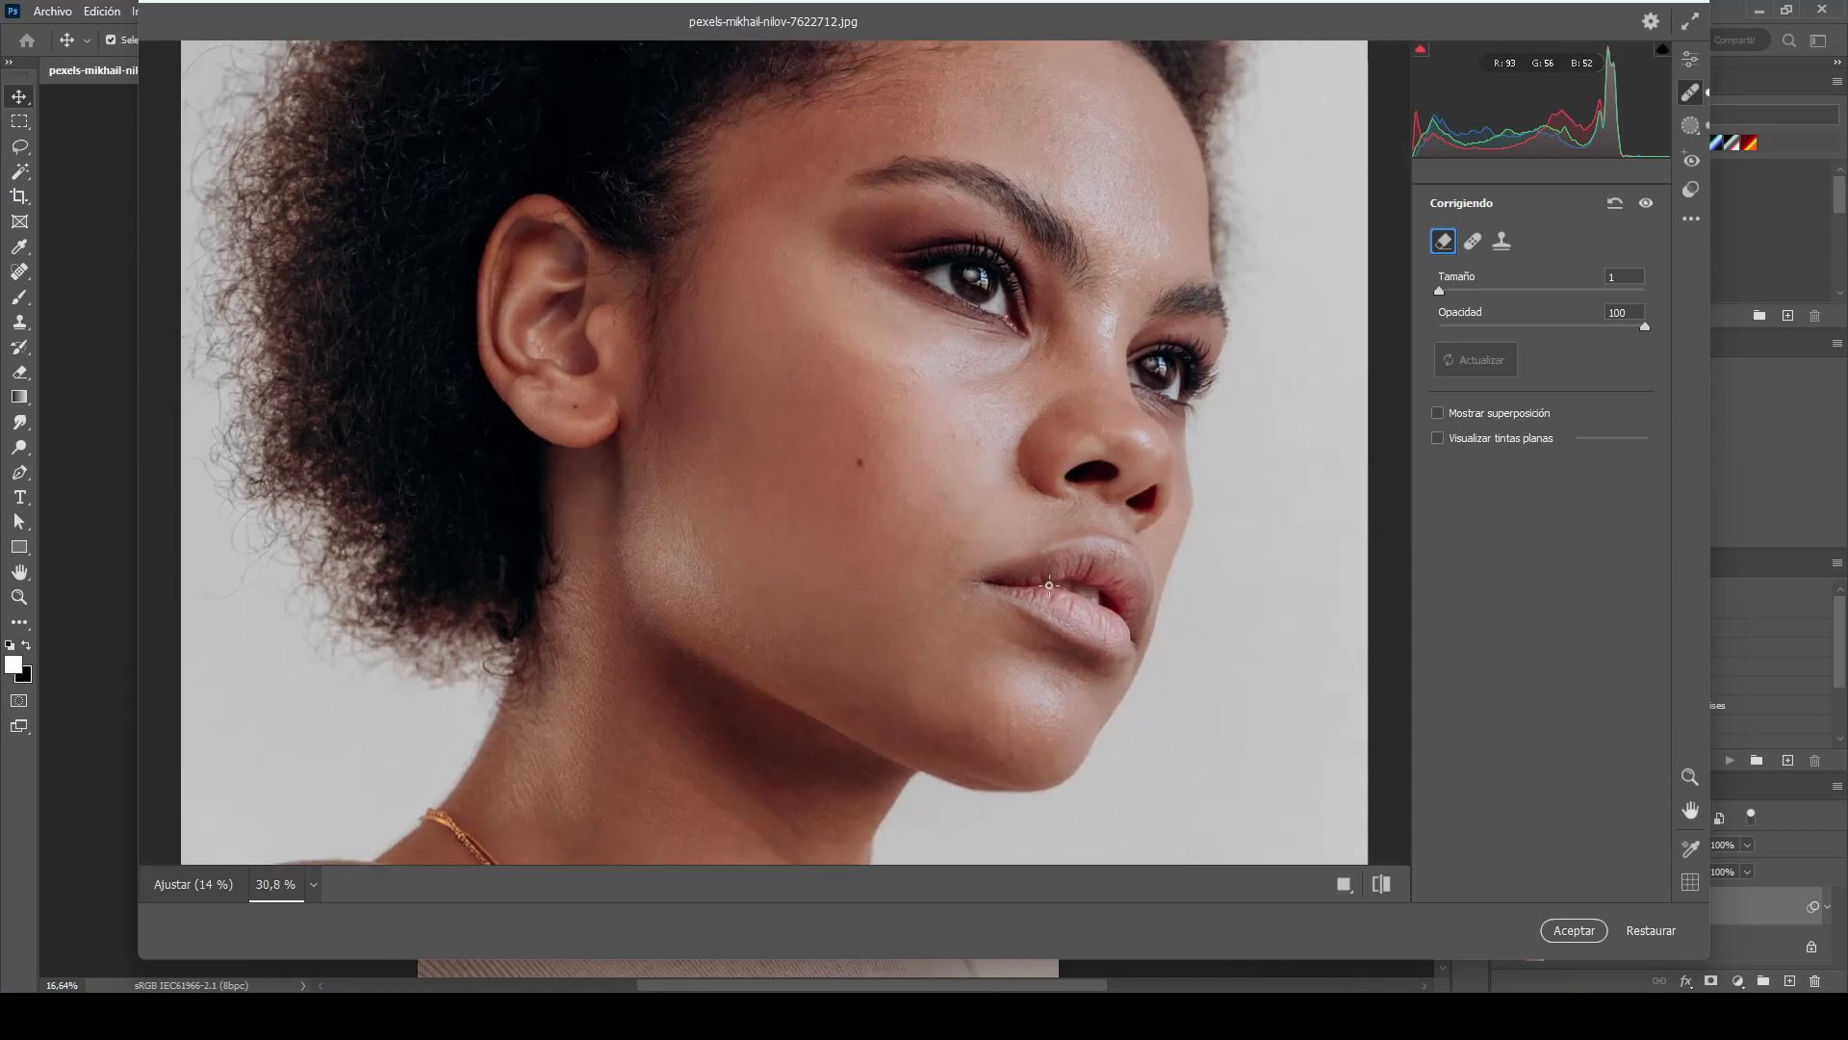
{"action": "scroll", "coordinate": [1054, 592], "scroll_direction": "down", "scroll_amount": 1}
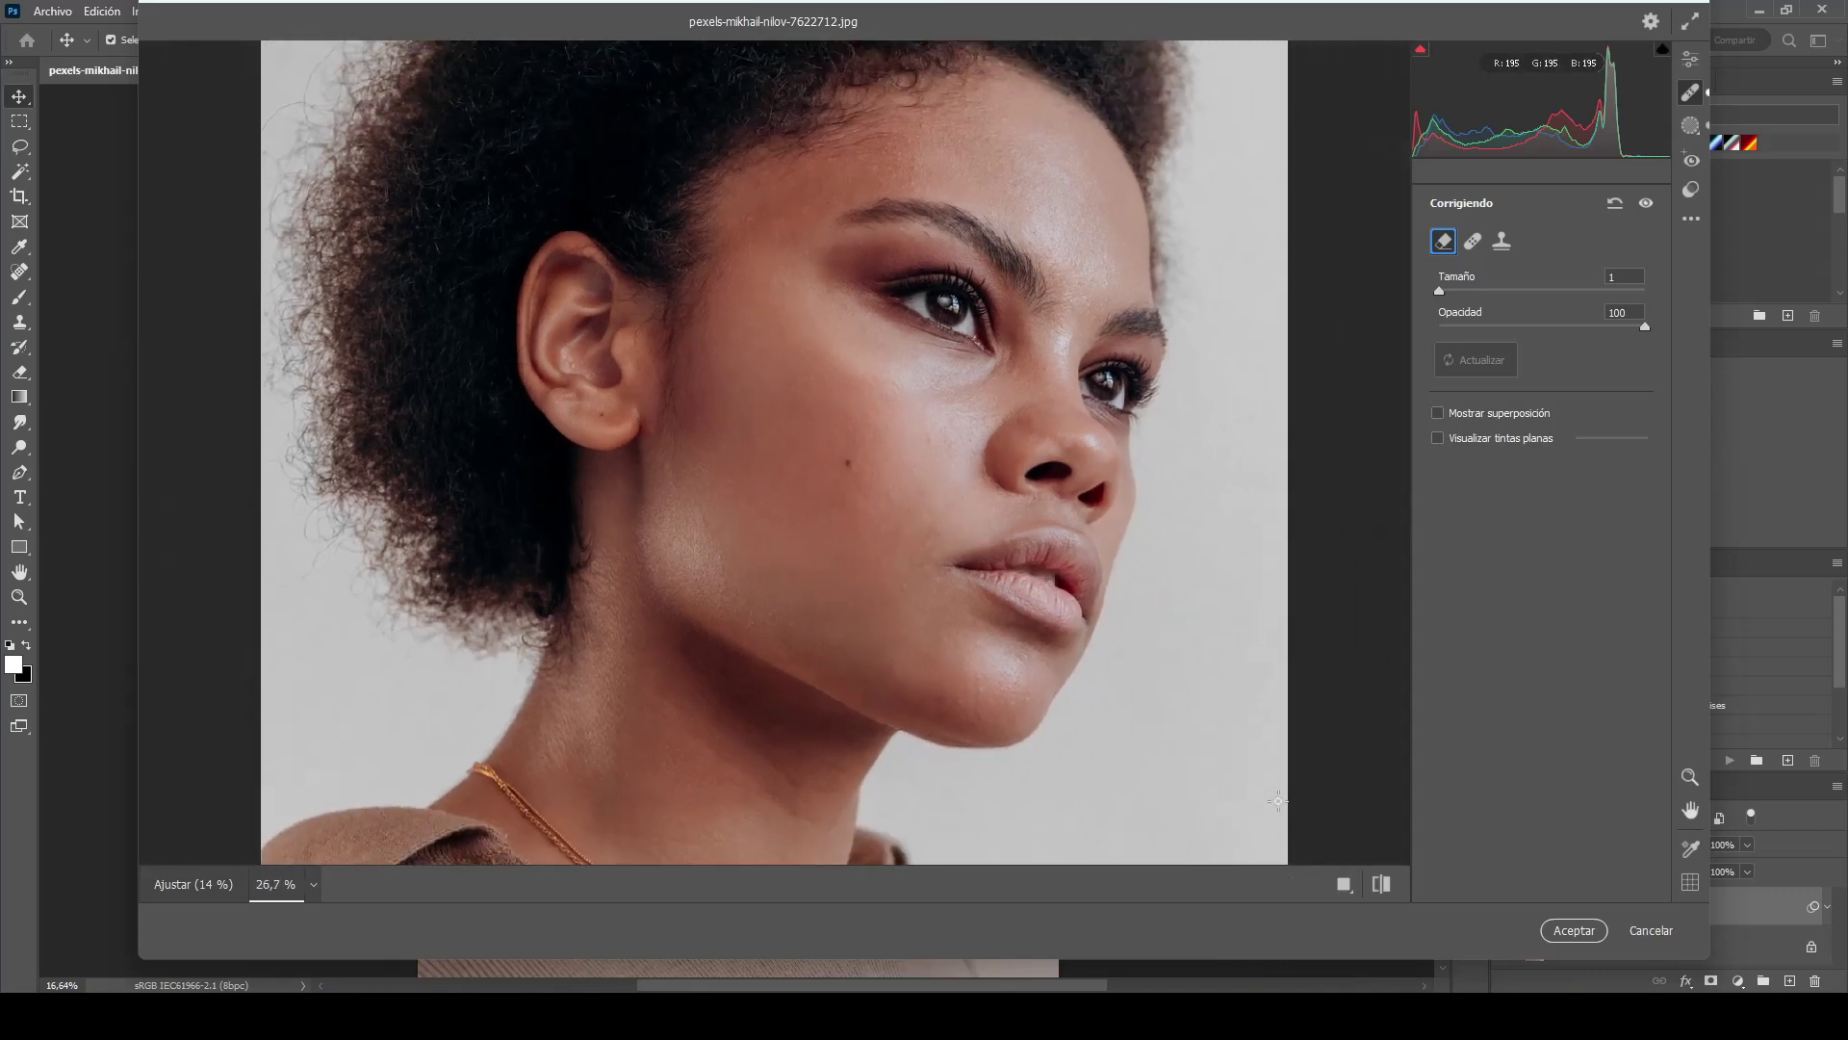
{"action": "left_click", "coordinate": [1381, 884]}
{"action": "left_click", "coordinate": [1381, 883]}
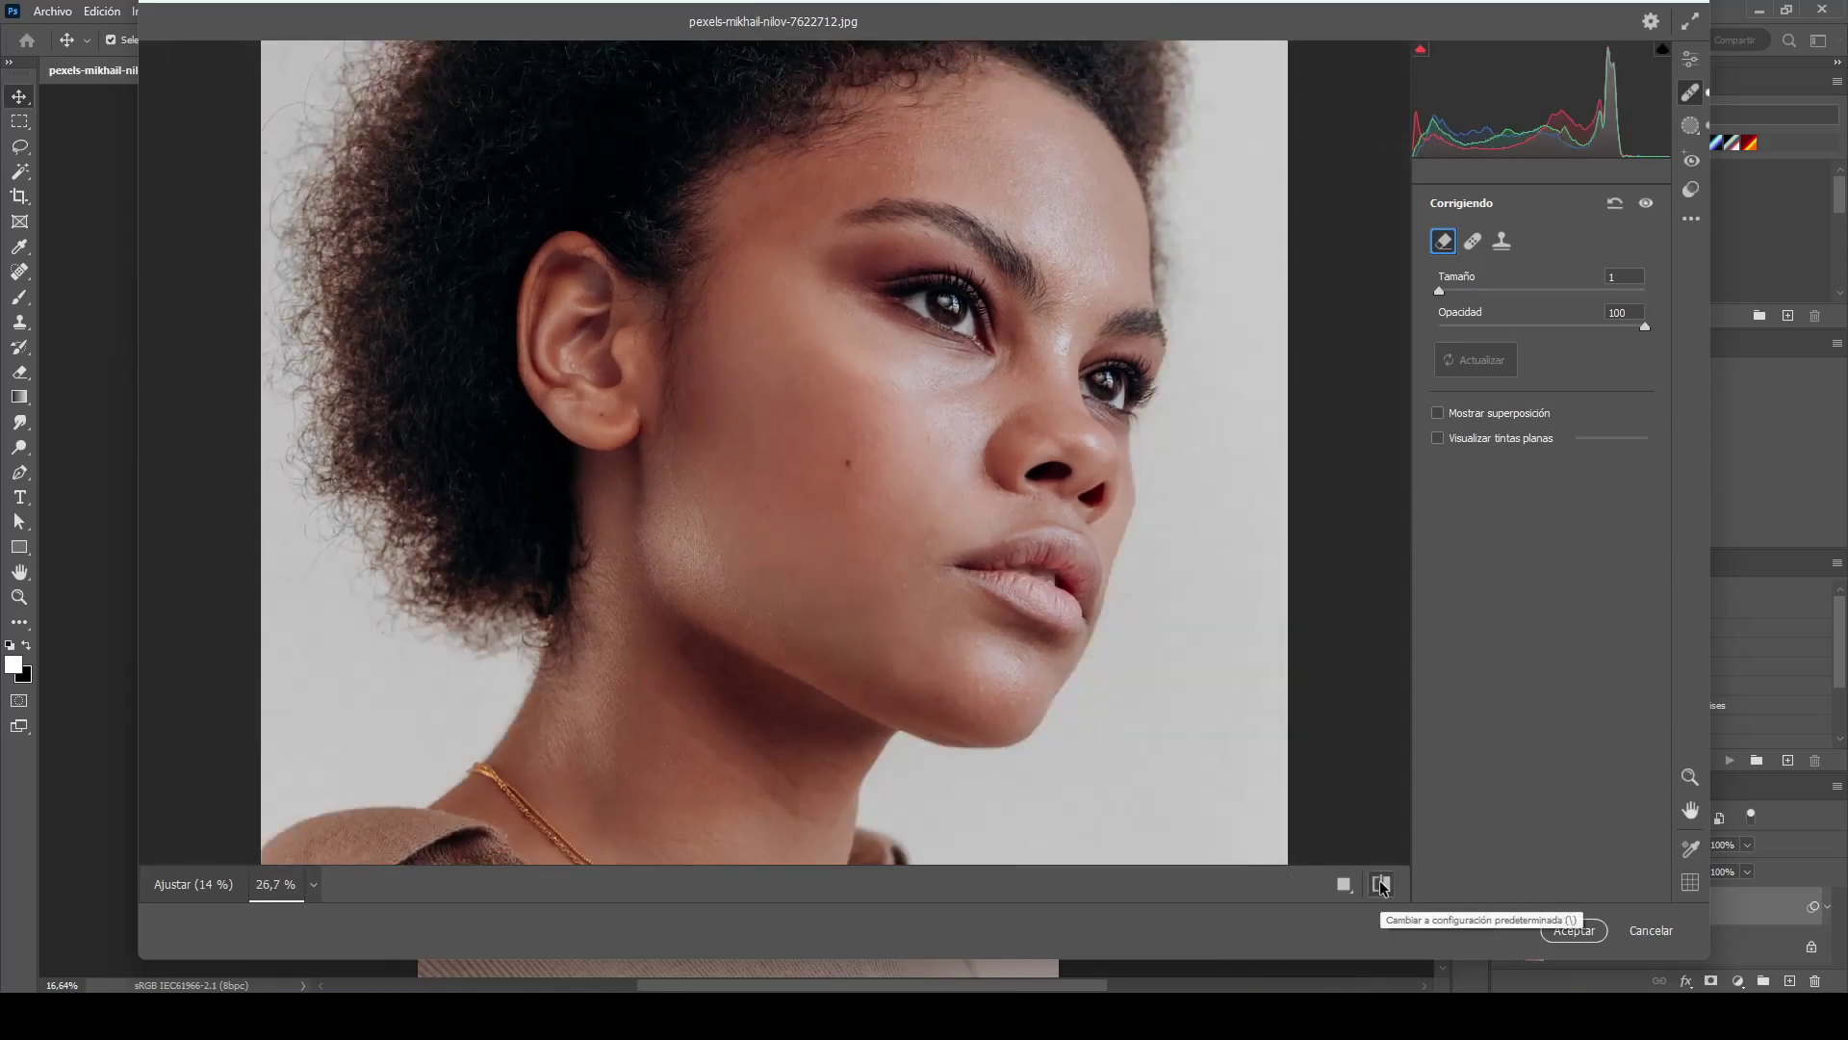
{"action": "left_click", "coordinate": [1381, 884]}
{"action": "left_click", "coordinate": [1381, 883]}
{"action": "left_click", "coordinate": [1381, 884]}
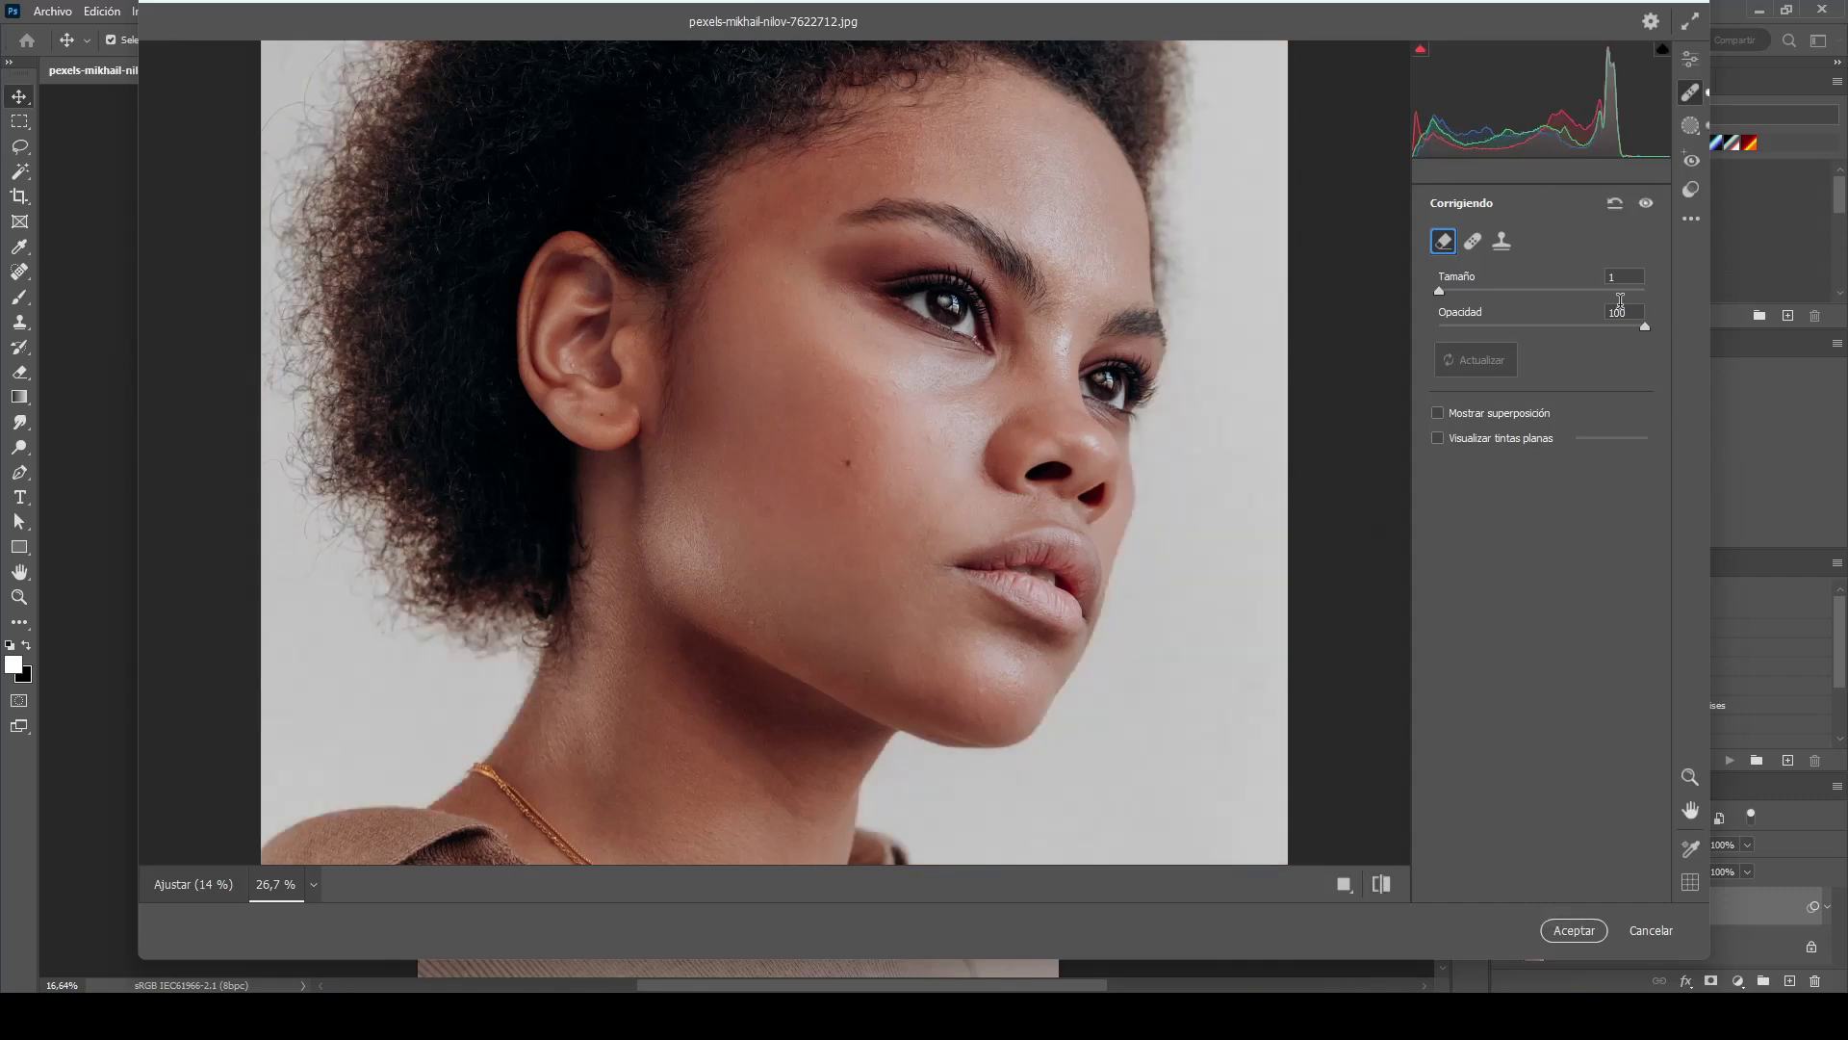
Create a Select People mask of only the eyebrows (Cejas) and lower its exposure to about -1.00.
{"action": "left_click", "coordinate": [1691, 128]}
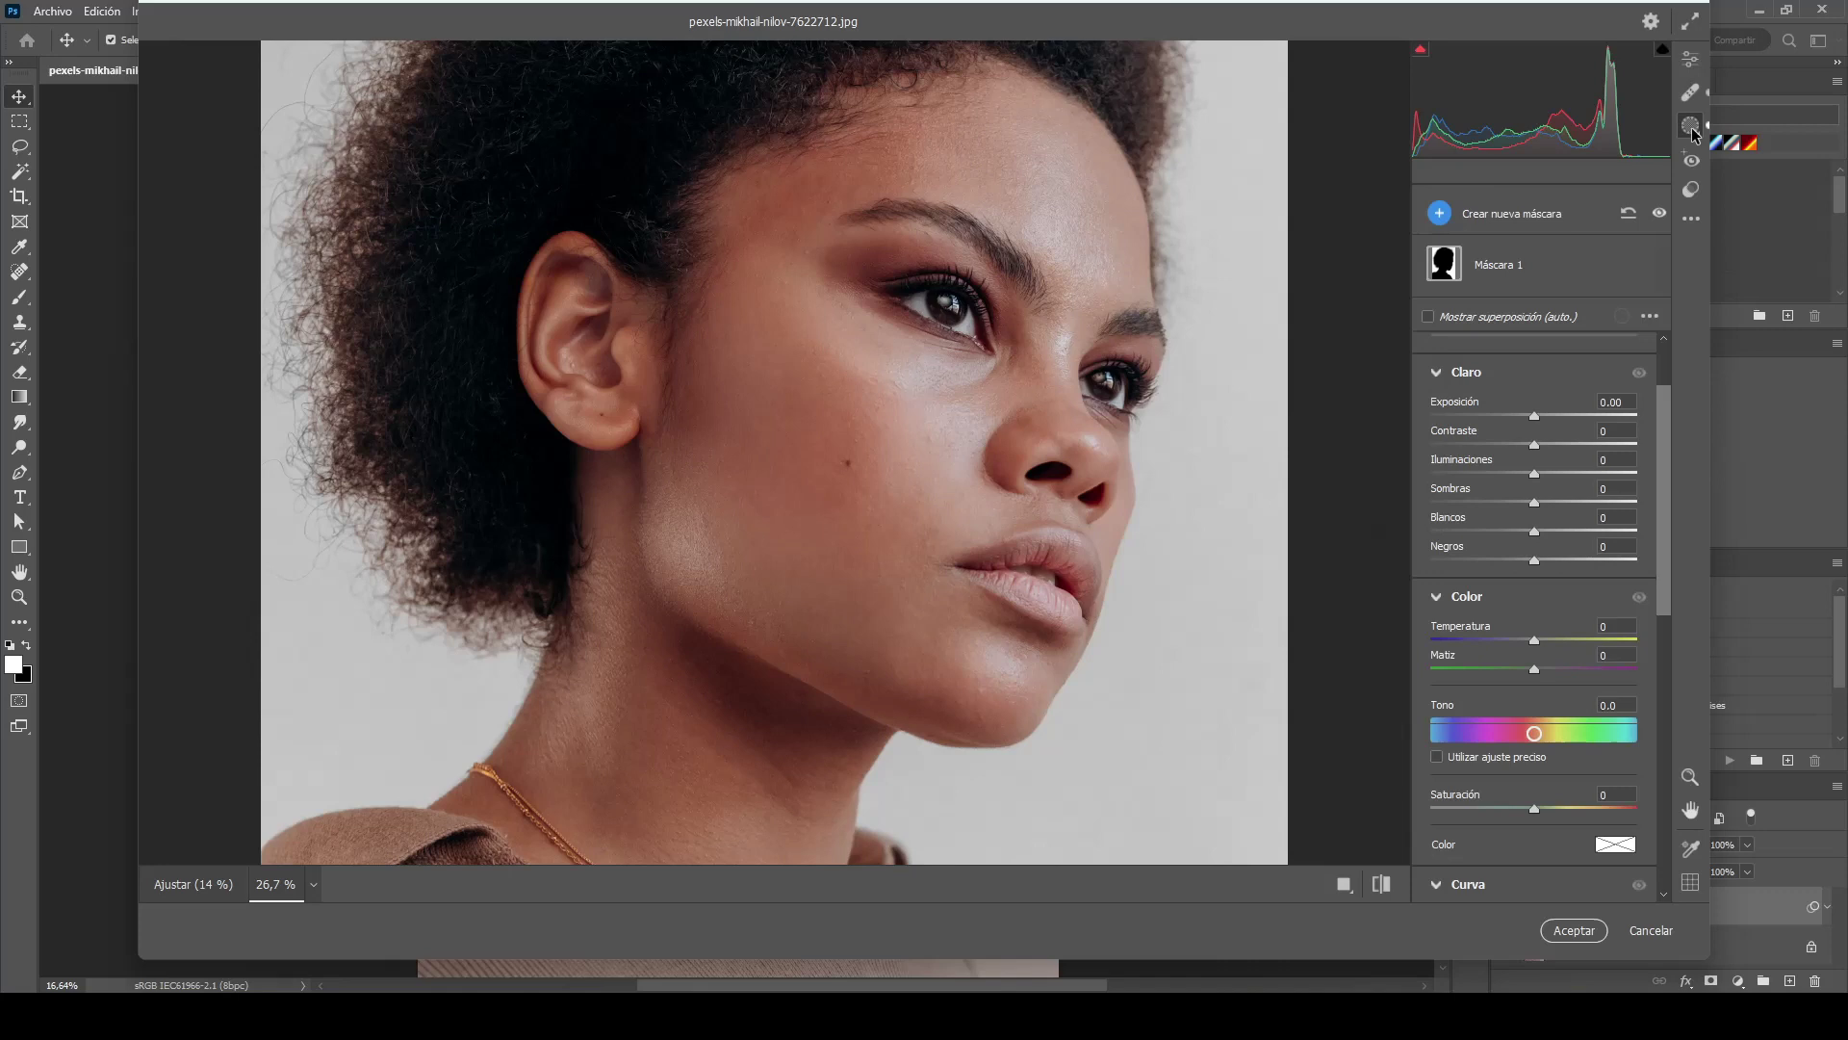
{"action": "left_click", "coordinate": [1530, 214]}
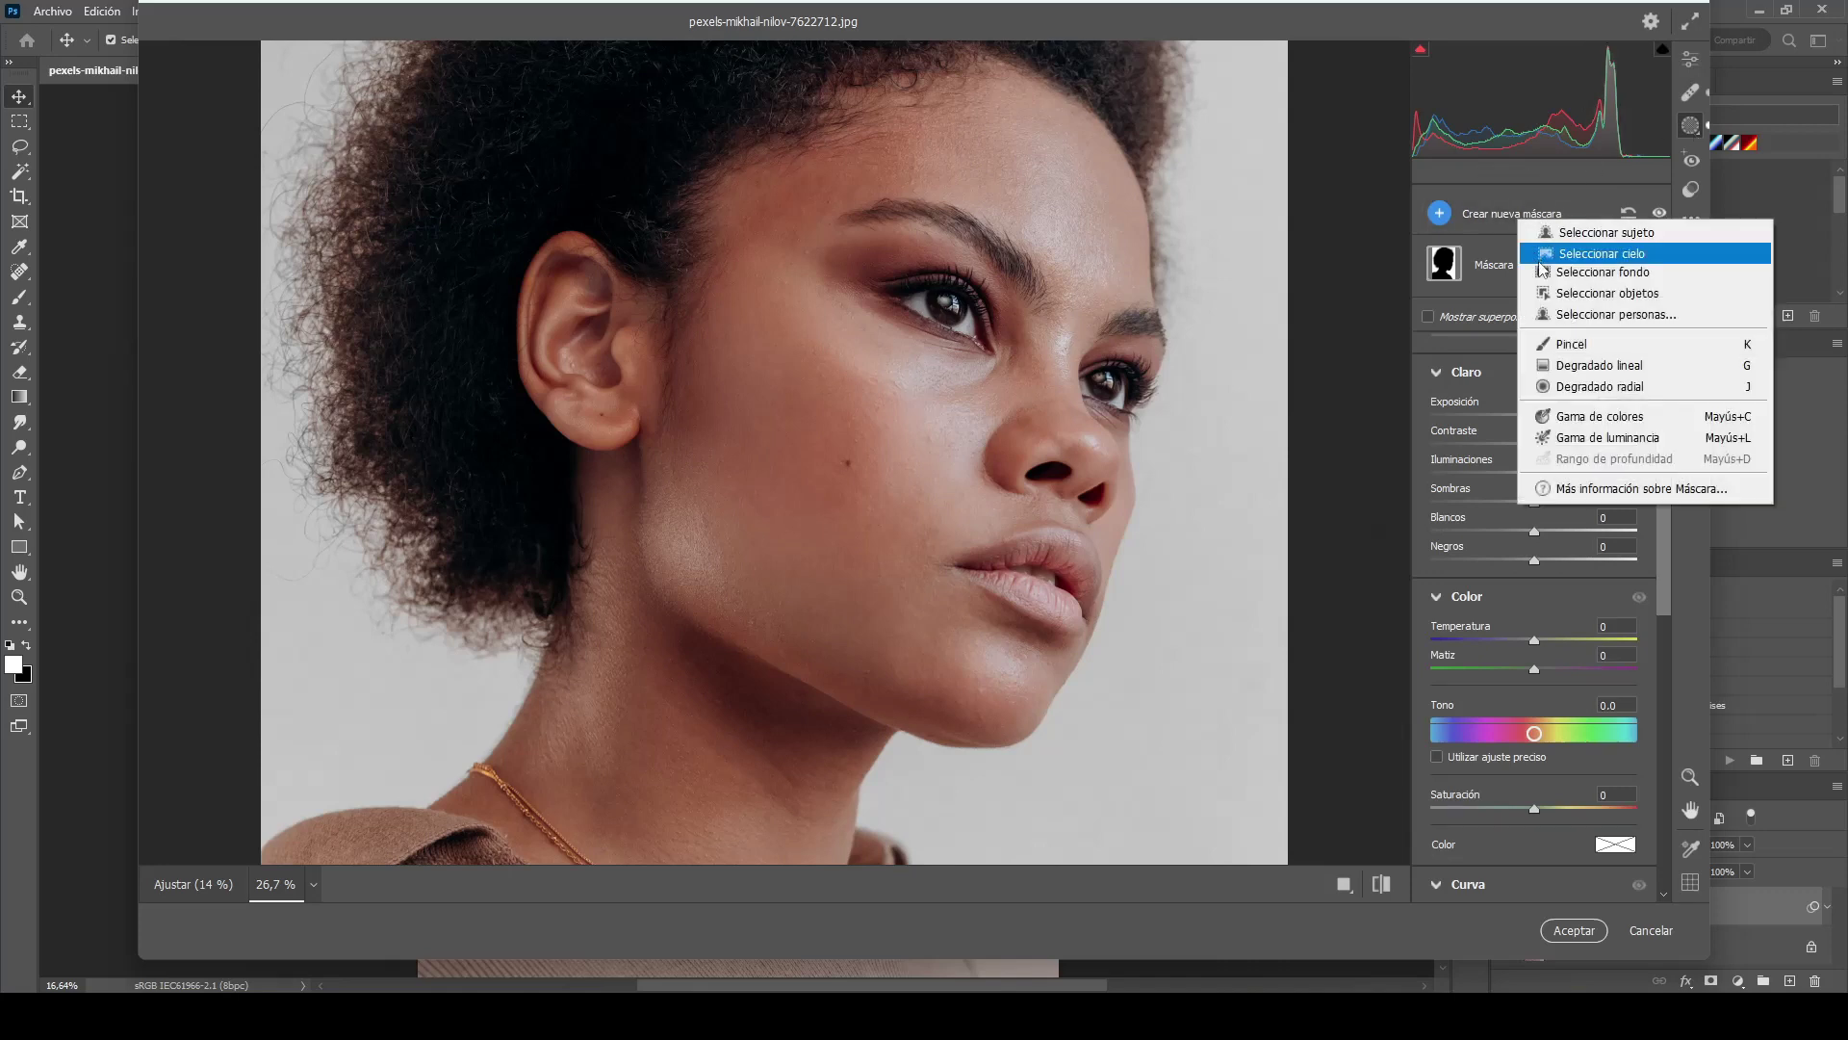
{"action": "left_click", "coordinate": [1560, 317]}
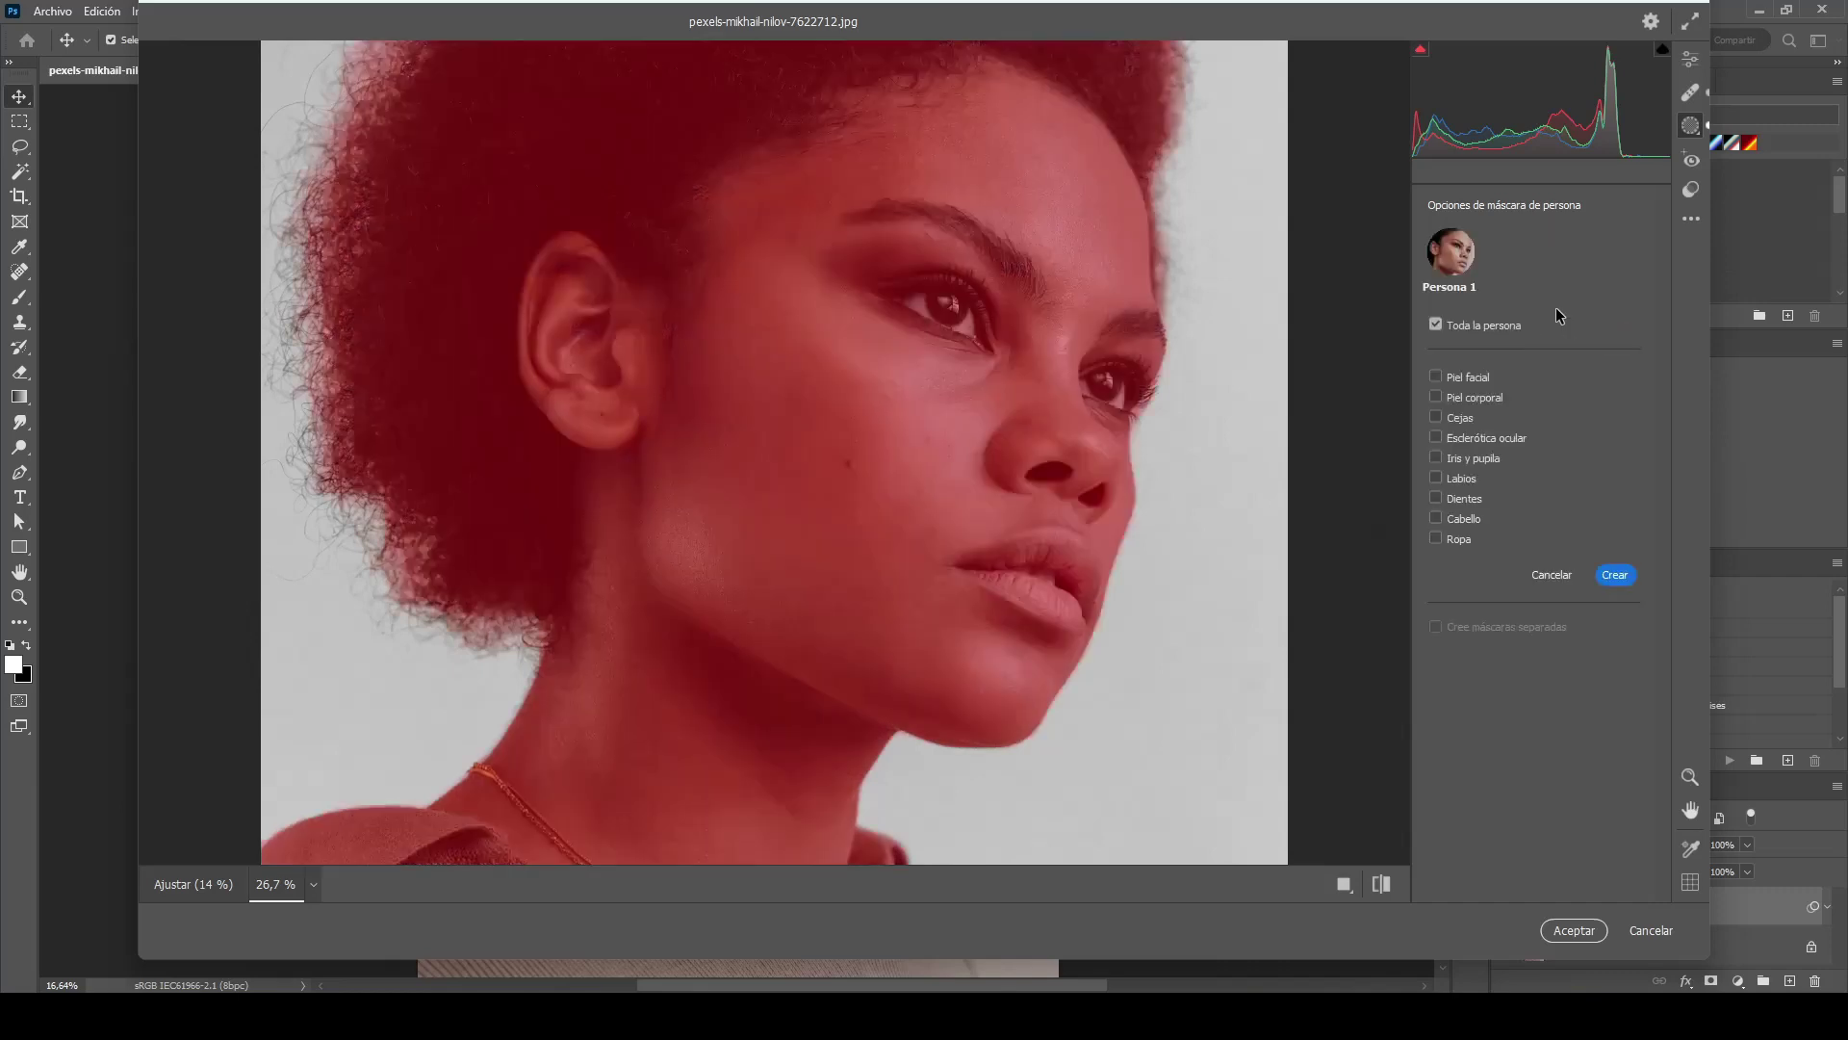
{"action": "left_click", "coordinate": [1454, 417]}
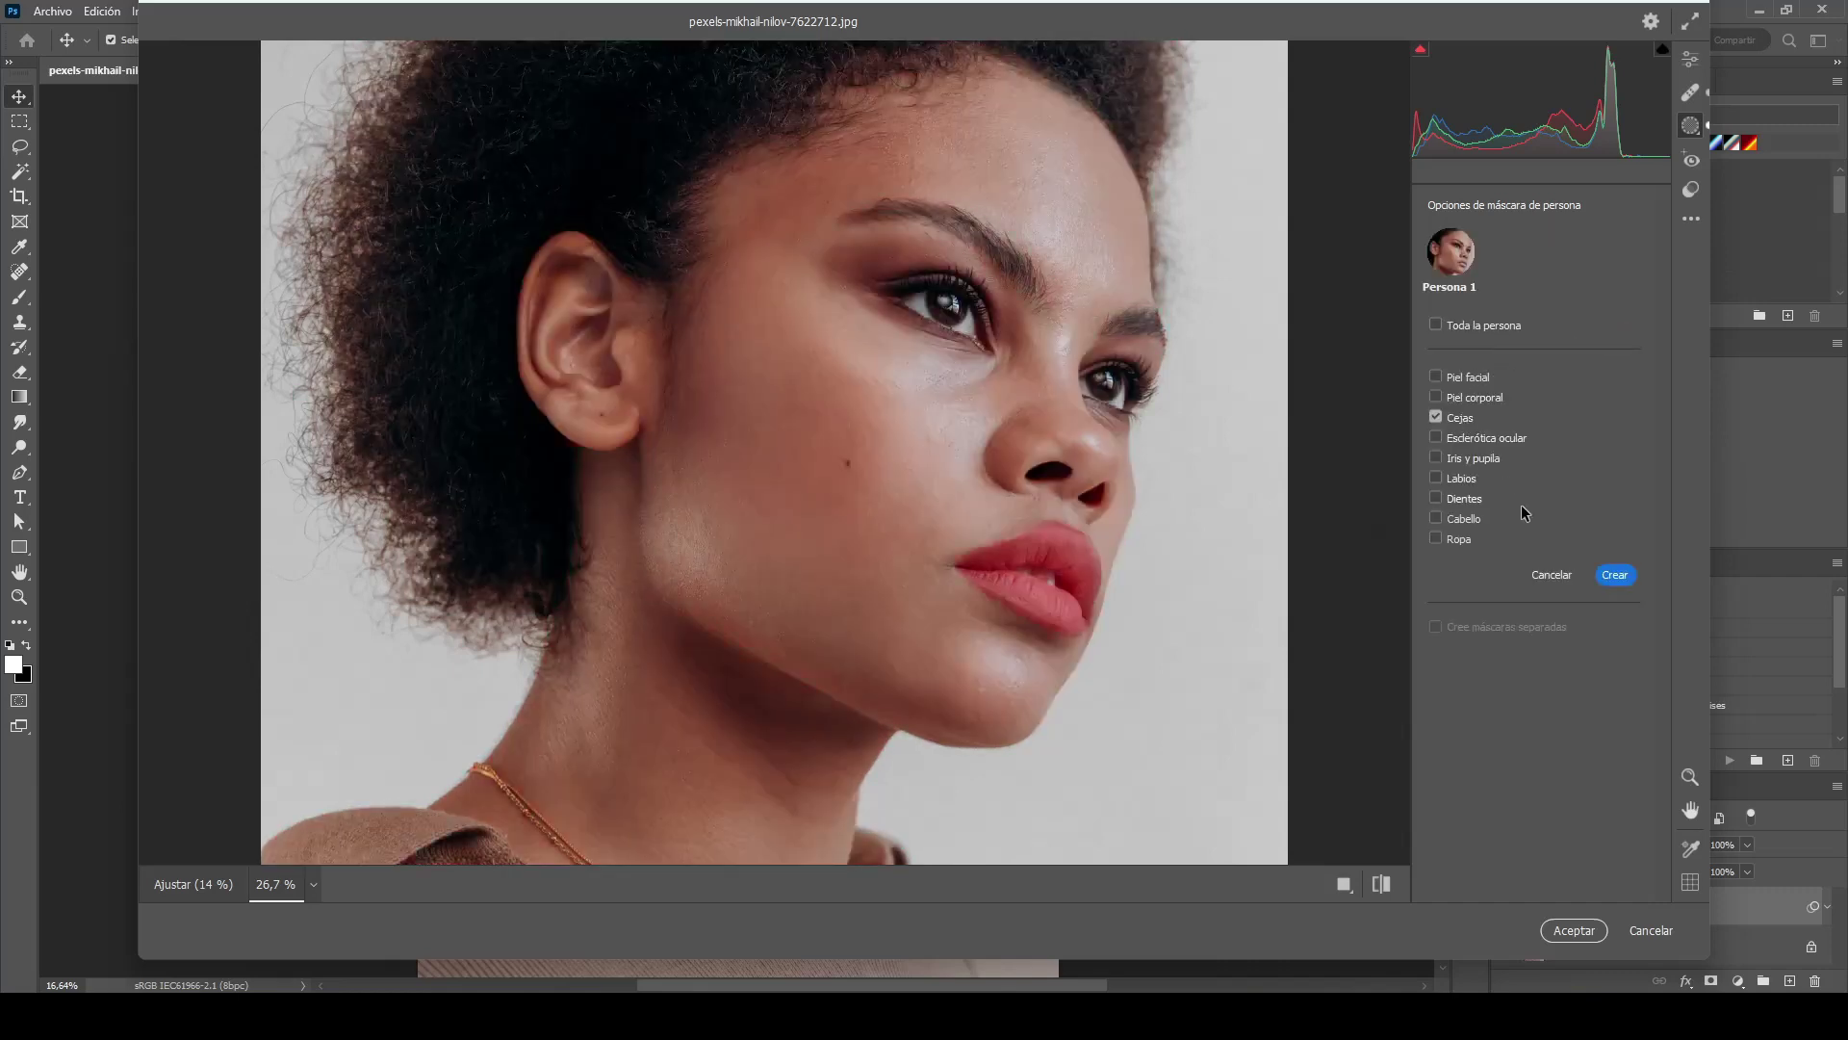
{"action": "left_click", "coordinate": [1612, 574]}
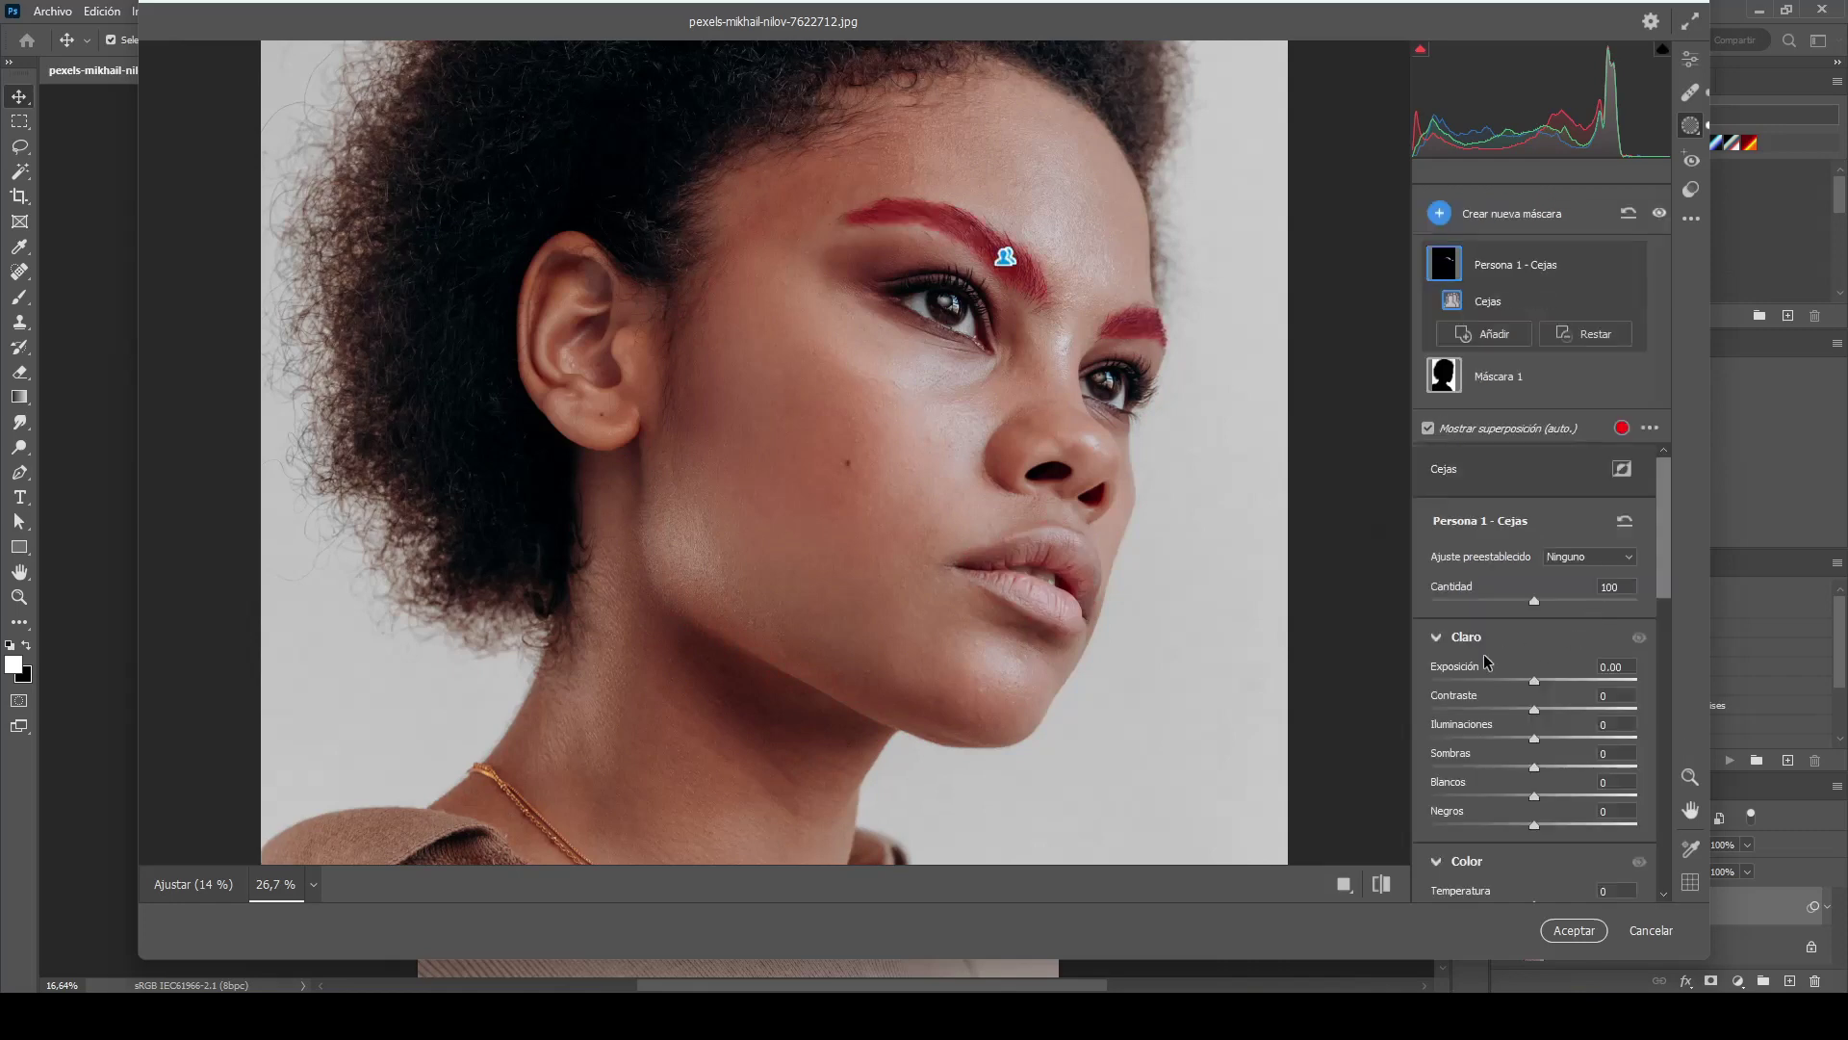
{"action": "left_click_drag", "start_coordinate": [1472, 666], "coordinate": [1453, 669]}
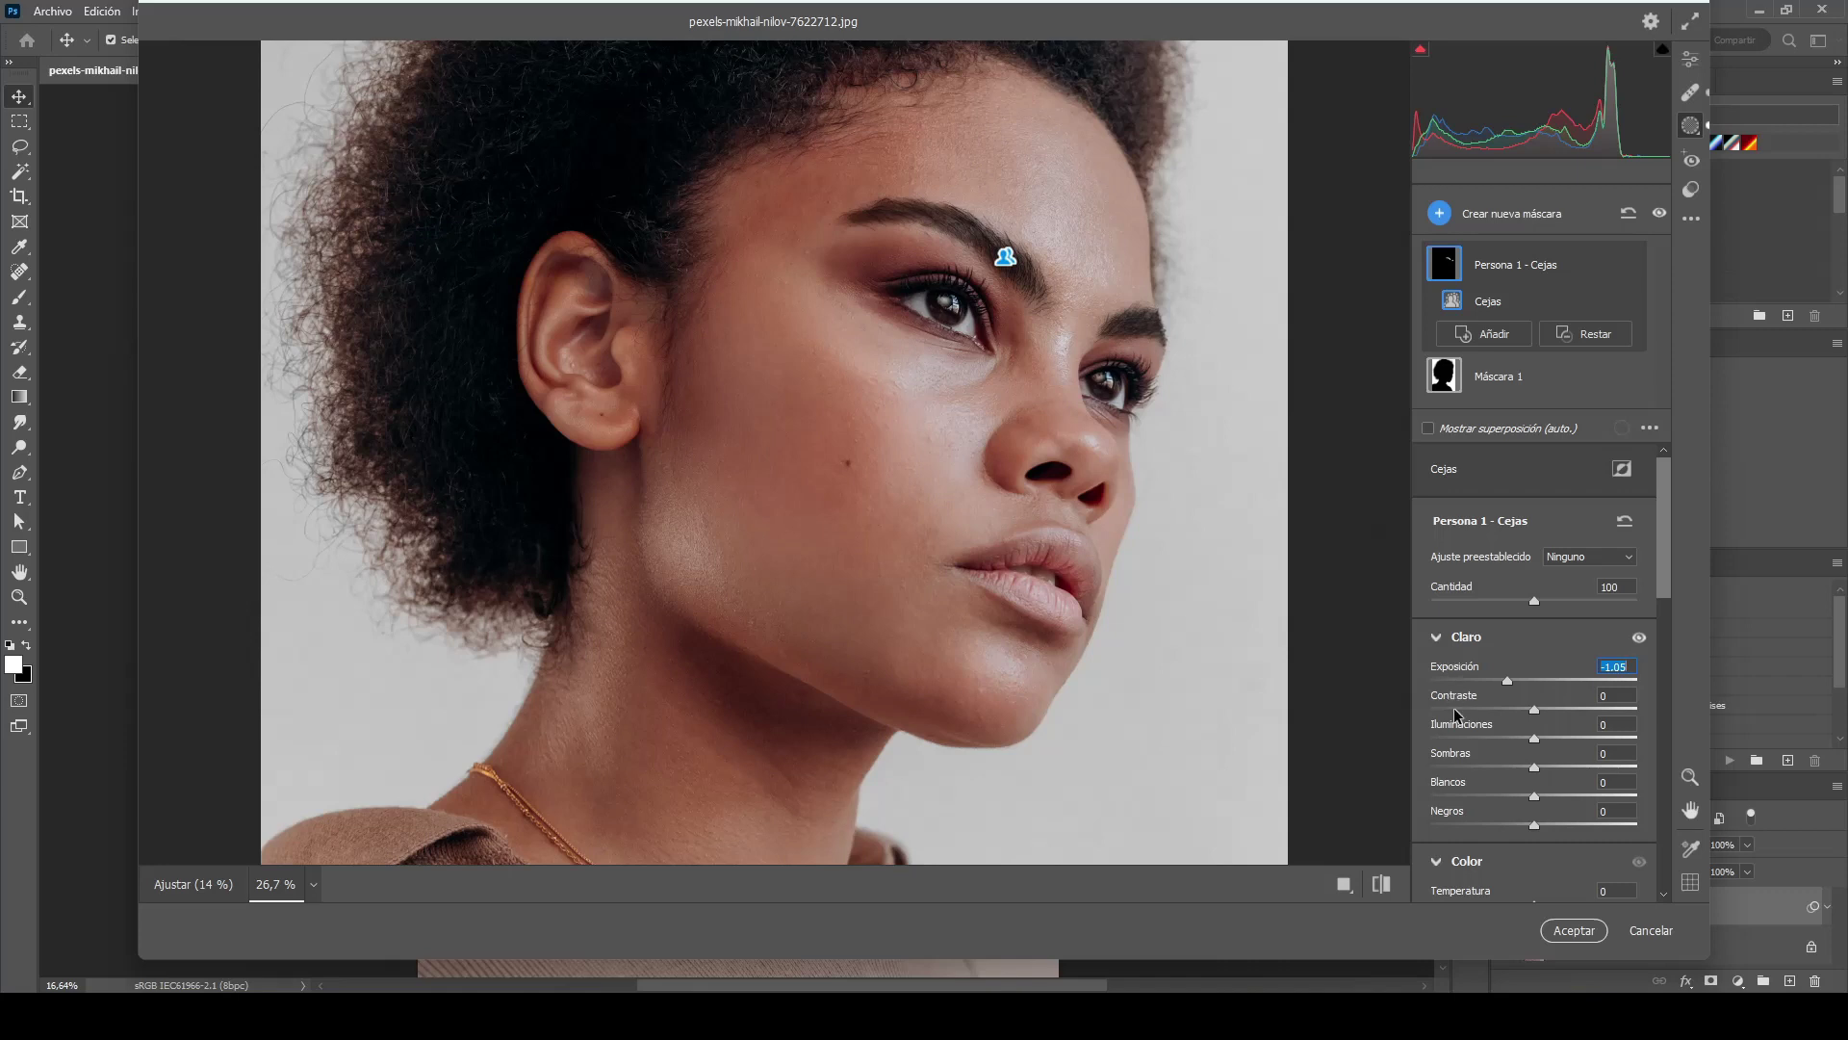
{"action": "left_click", "coordinate": [1570, 929]}
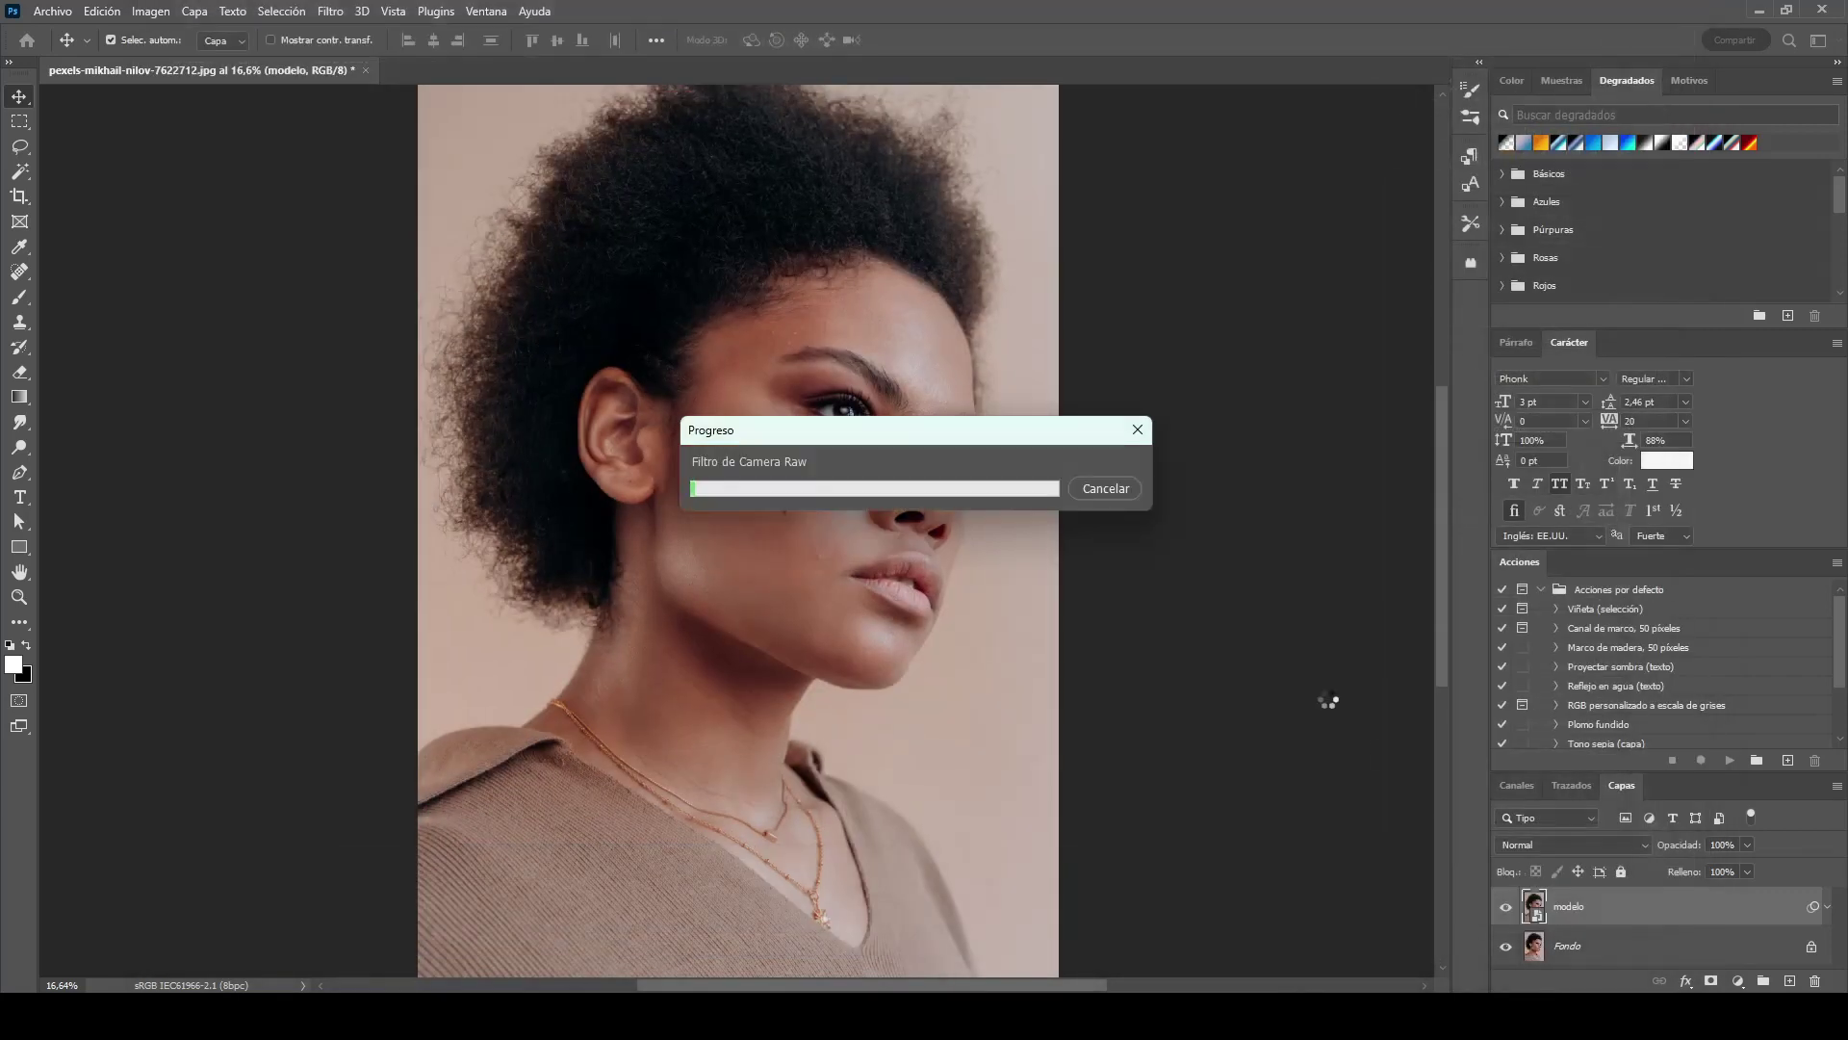
{"action": "scroll", "coordinate": [770, 439], "scroll_direction": "up", "scroll_amount": 1}
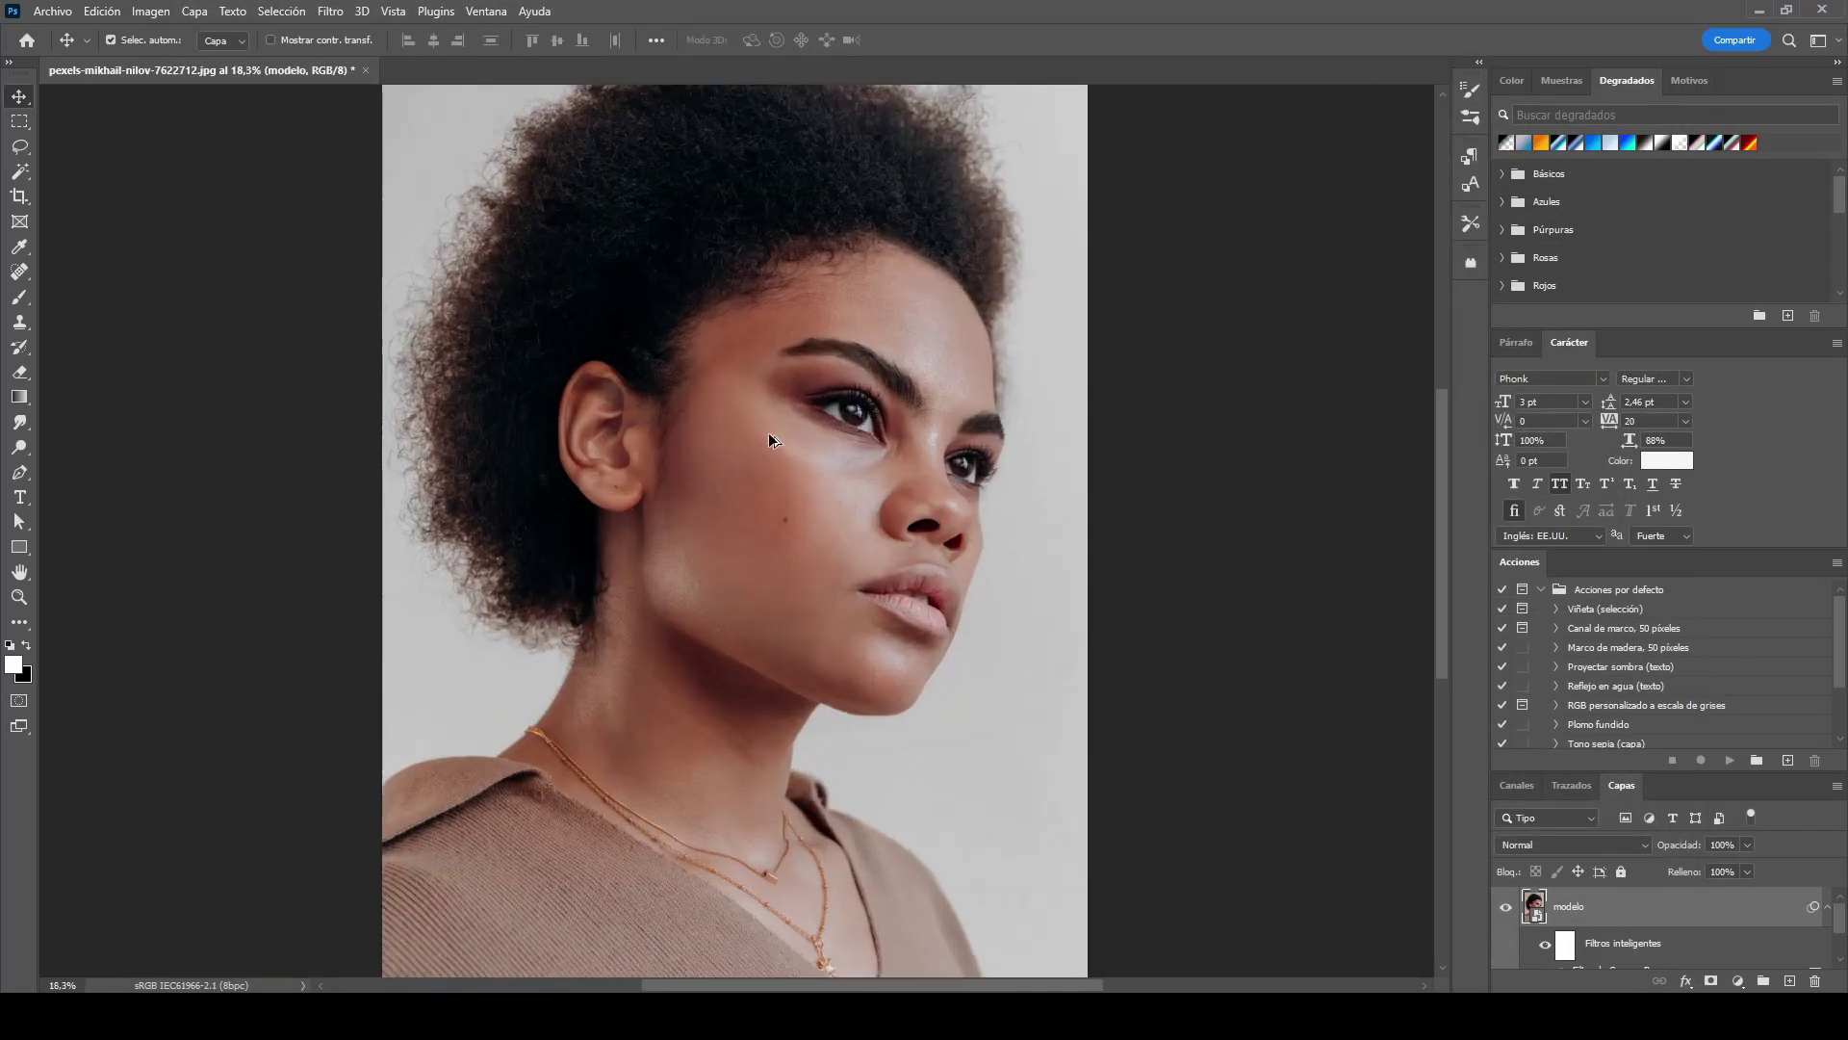
{"action": "scroll", "coordinate": [770, 440], "scroll_direction": "up", "scroll_amount": 2}
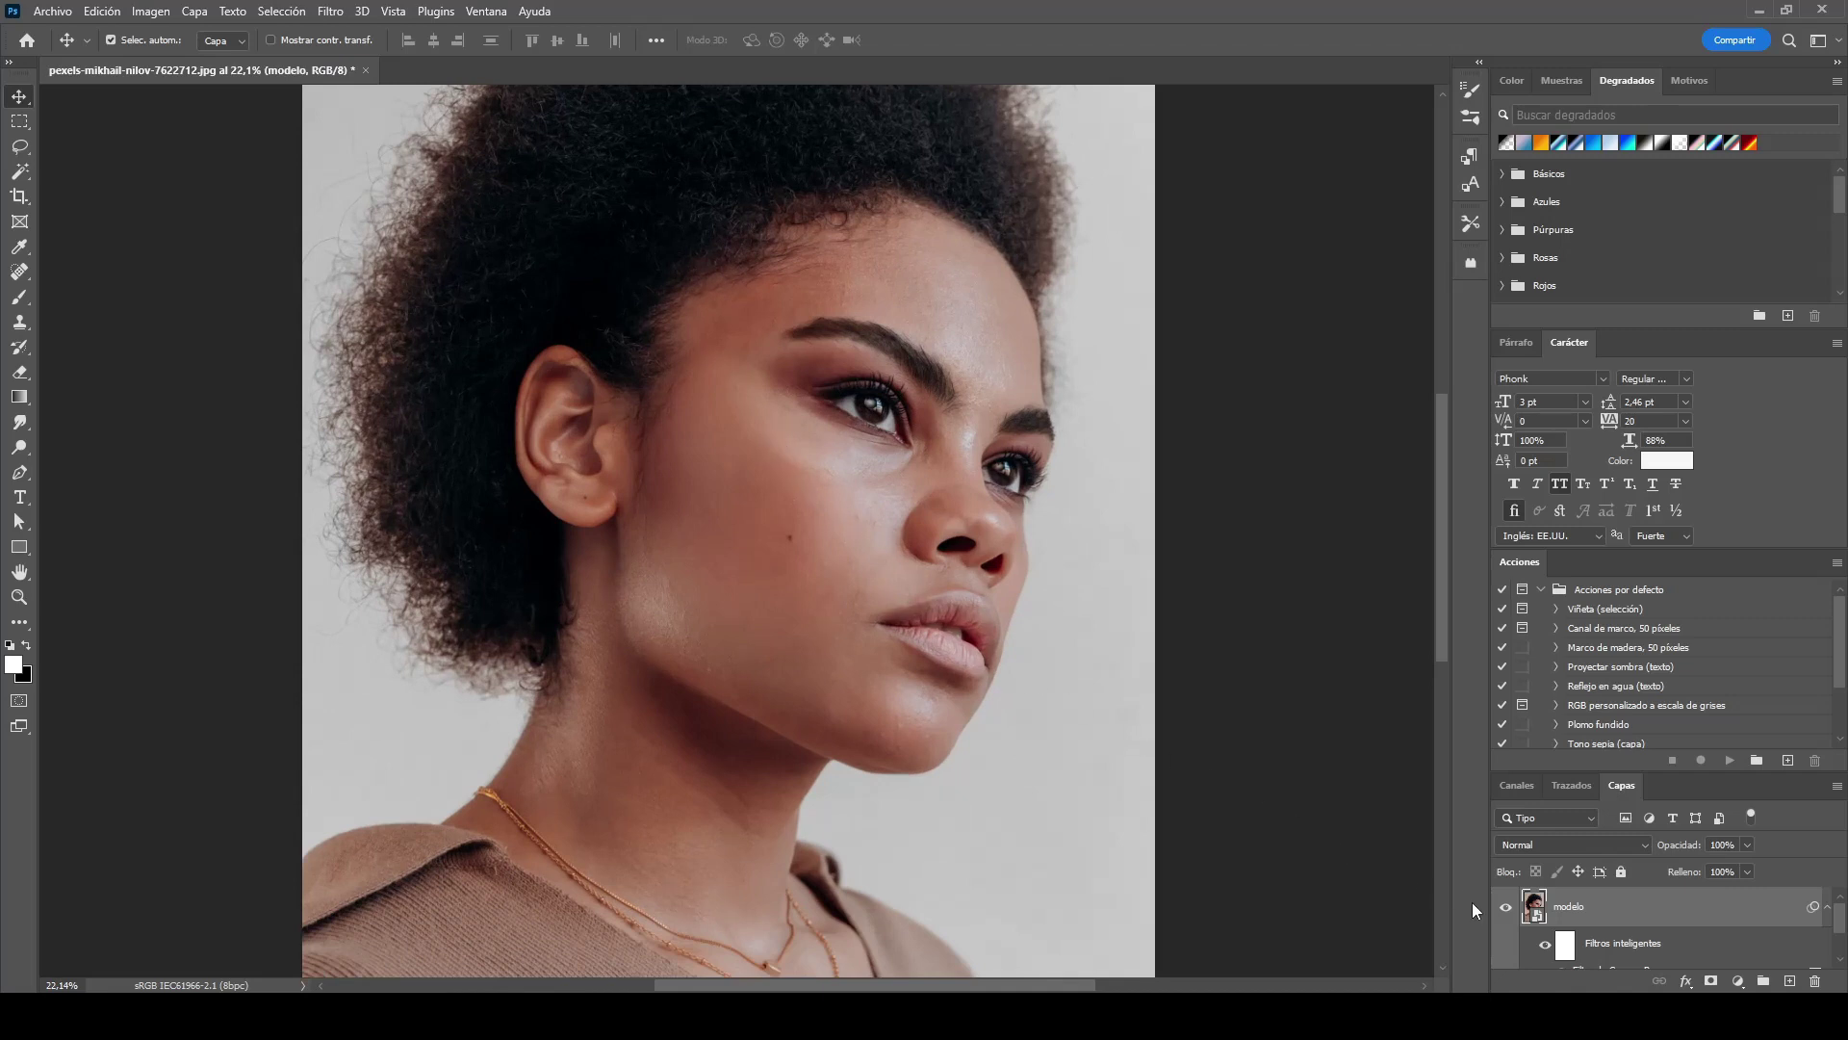
{"action": "left_click", "coordinate": [1503, 907]}
{"action": "left_click", "coordinate": [1503, 907]}
{"action": "left_click", "coordinate": [1504, 907]}
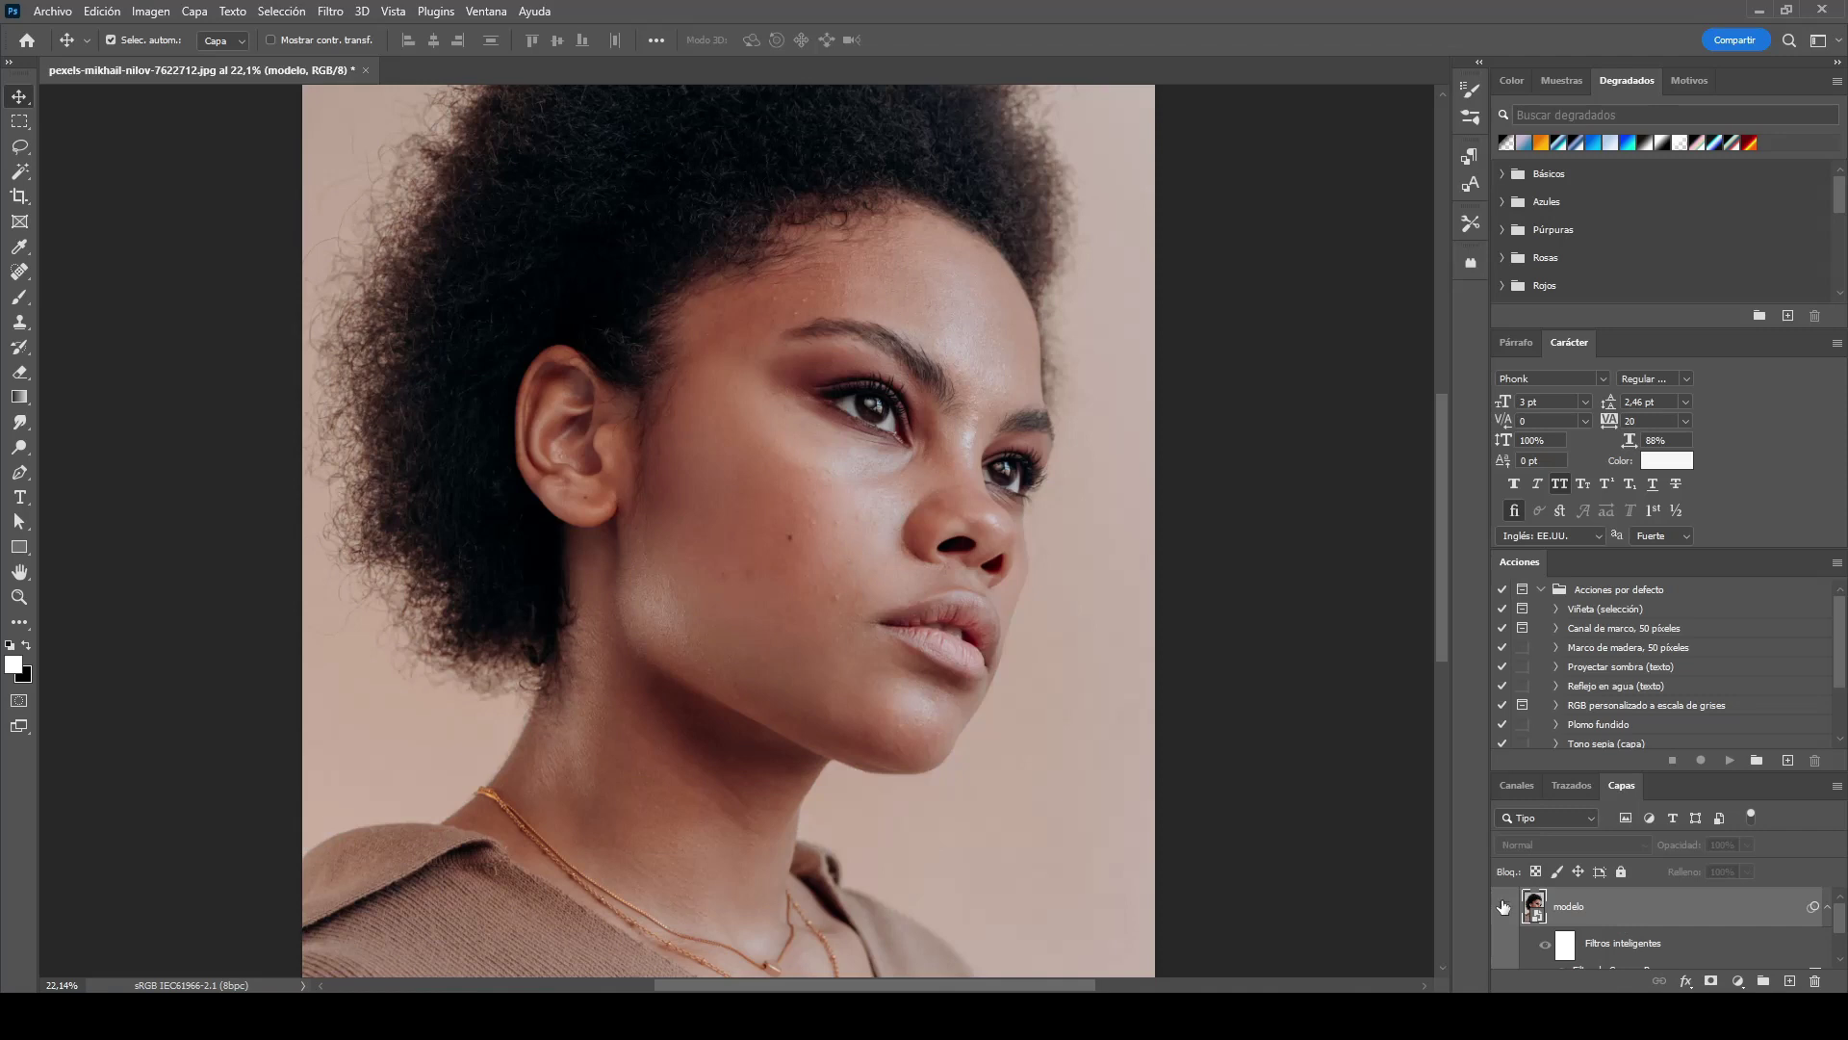
{"action": "left_click", "coordinate": [1504, 907]}
{"action": "left_click", "coordinate": [1504, 906]}
{"action": "left_click", "coordinate": [1503, 907]}
{"action": "left_click", "coordinate": [1503, 907]}
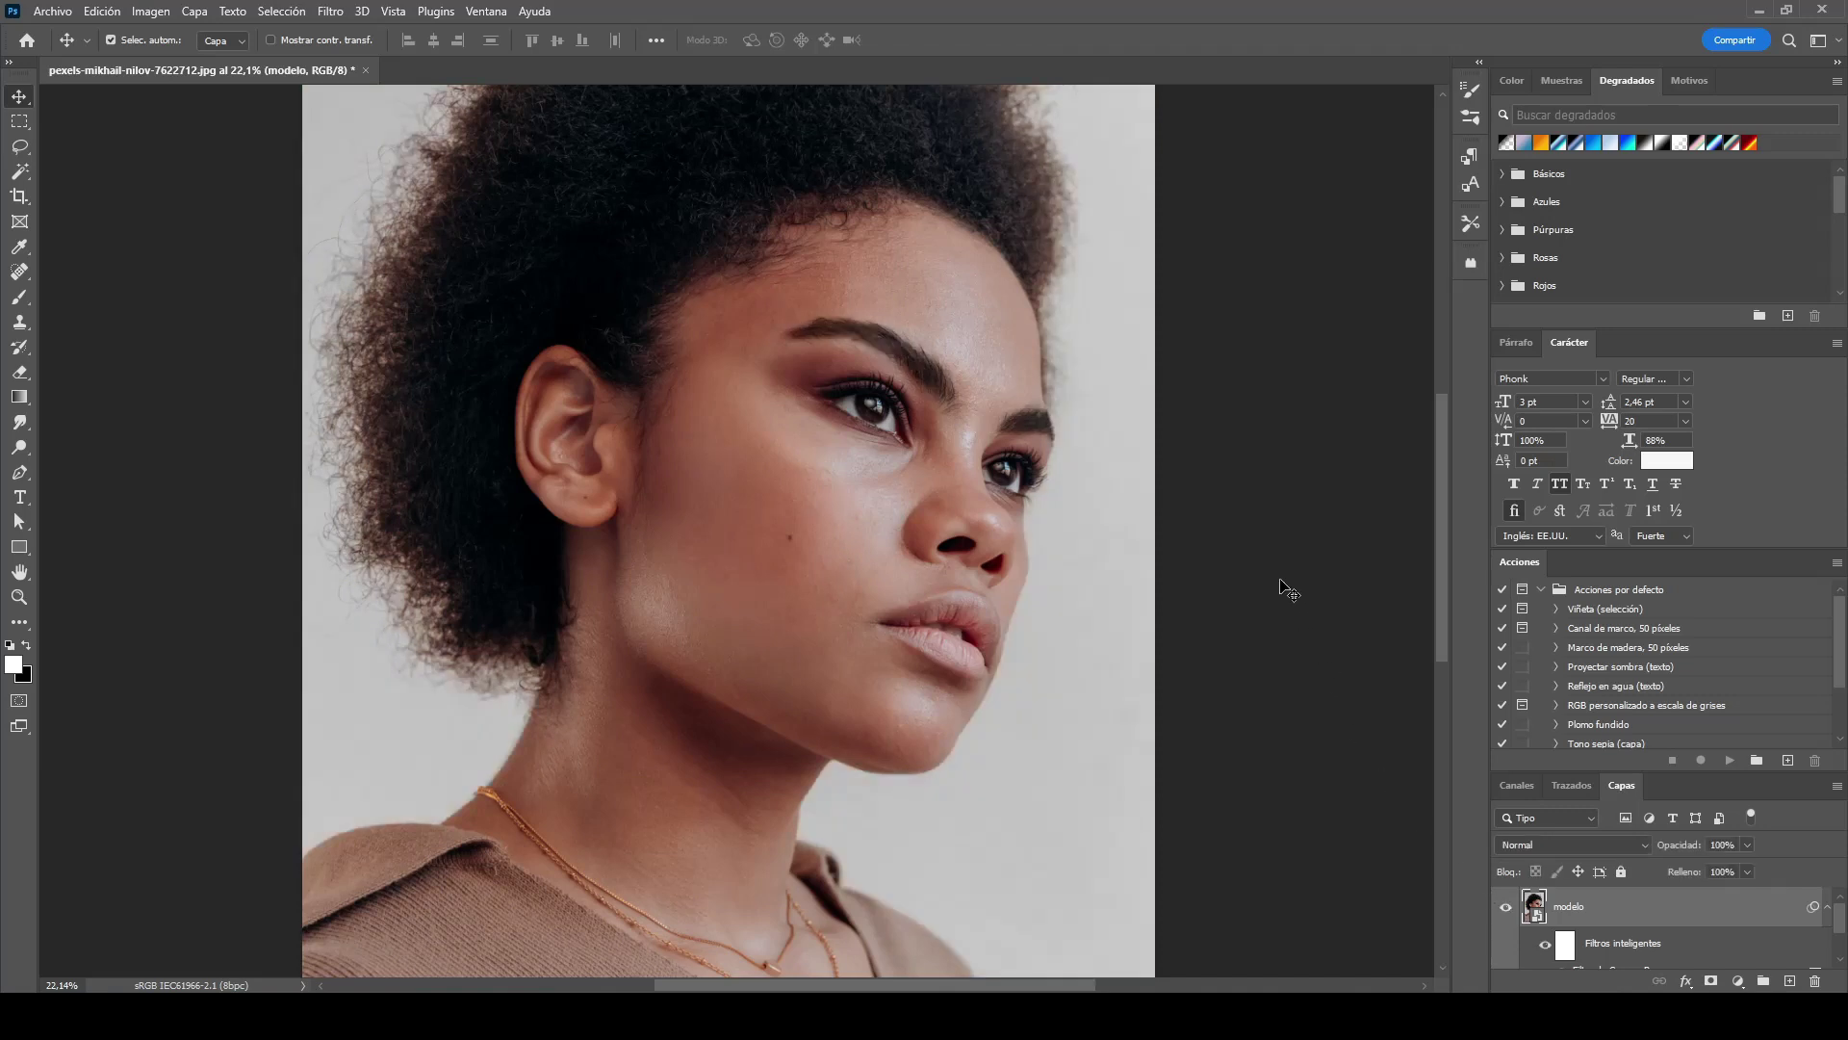
{"action": "left_click", "coordinate": [1288, 589]}
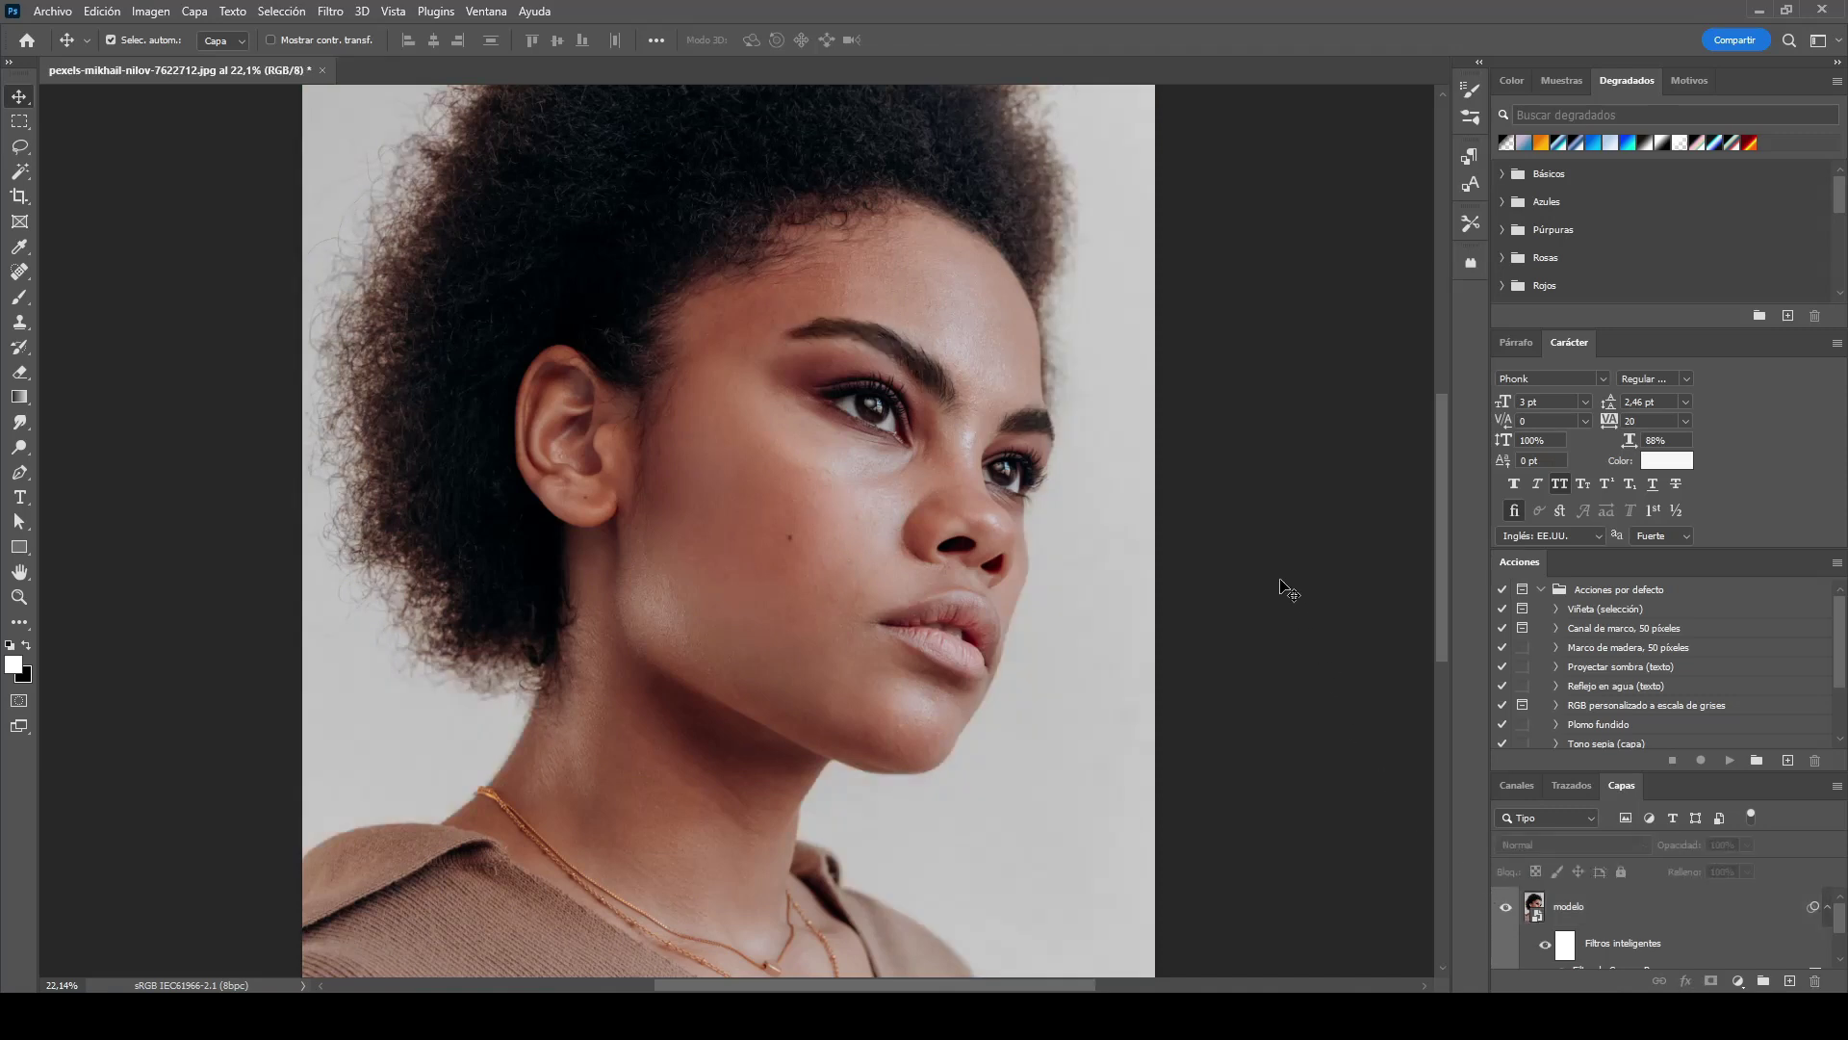